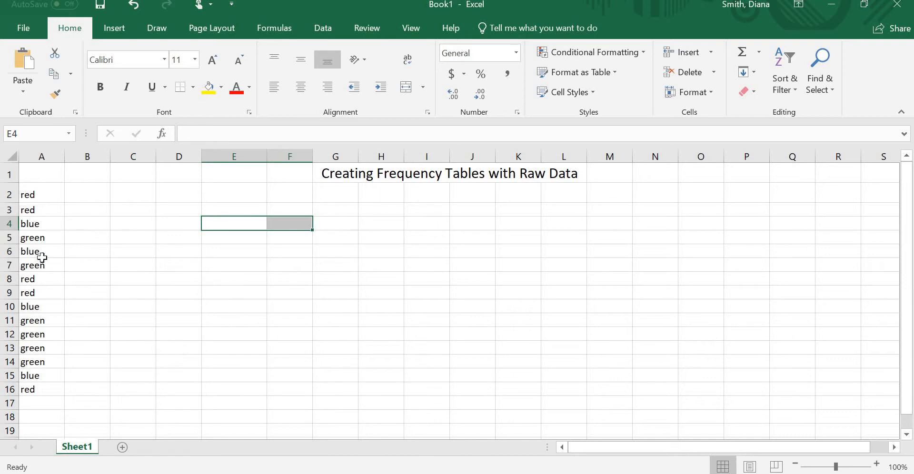
Step: Enter the headers Favorite Color in D3 and Frequency in E3, fitting column D's width to its text
left_click(173, 212)
type("F")
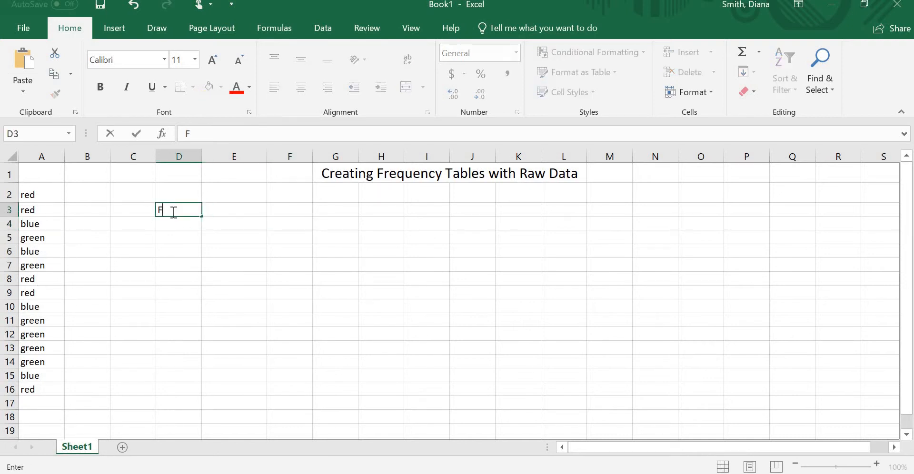
type("avorite Col or")
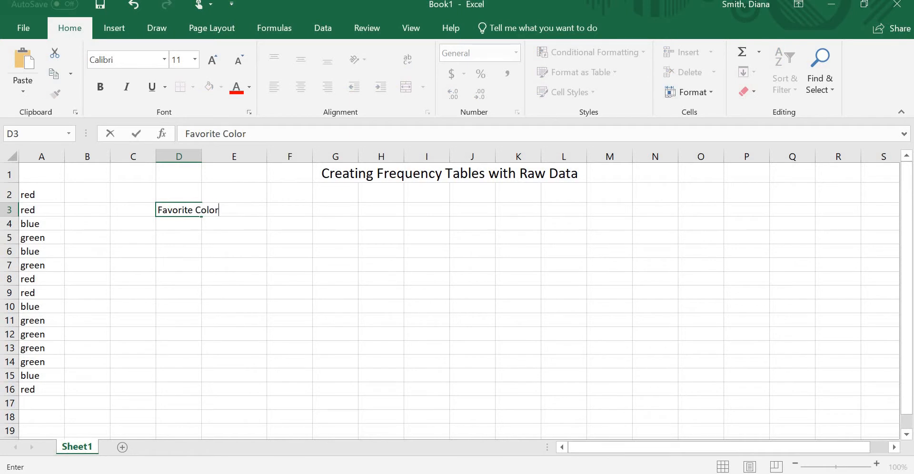
key("Return")
key("Right")
key("Up")
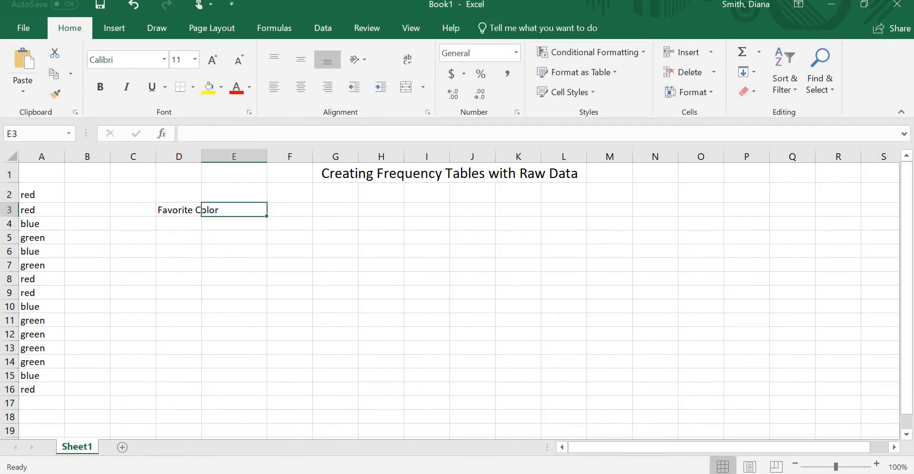
double_click(202, 156)
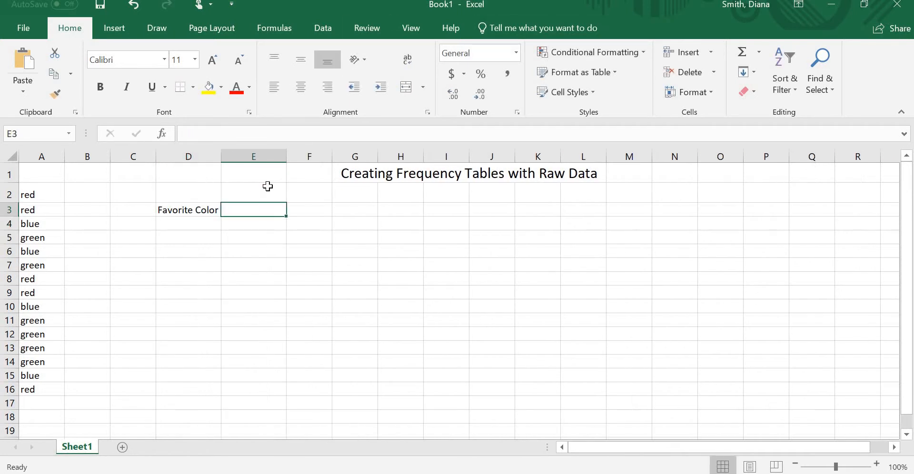
type("Frequency")
key("Return")
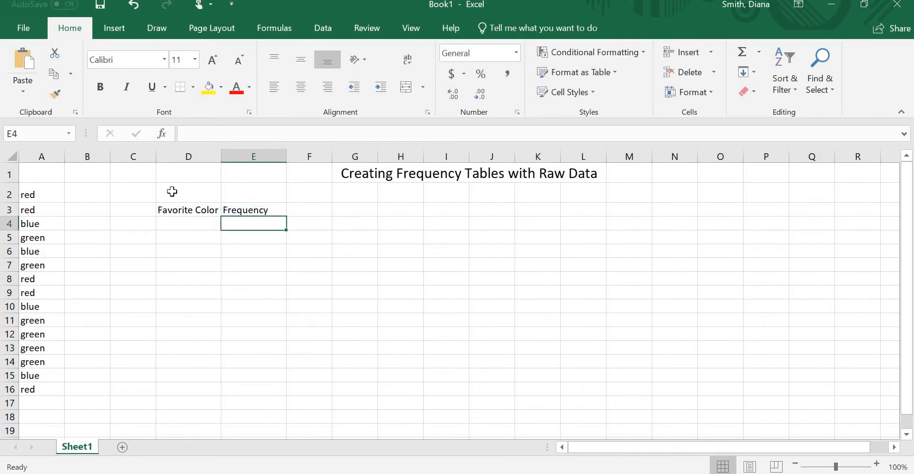
Step: Sort the raw color data in A2:A16 alphabetically from A to Z
left_click_drag(47, 195, 29, 389)
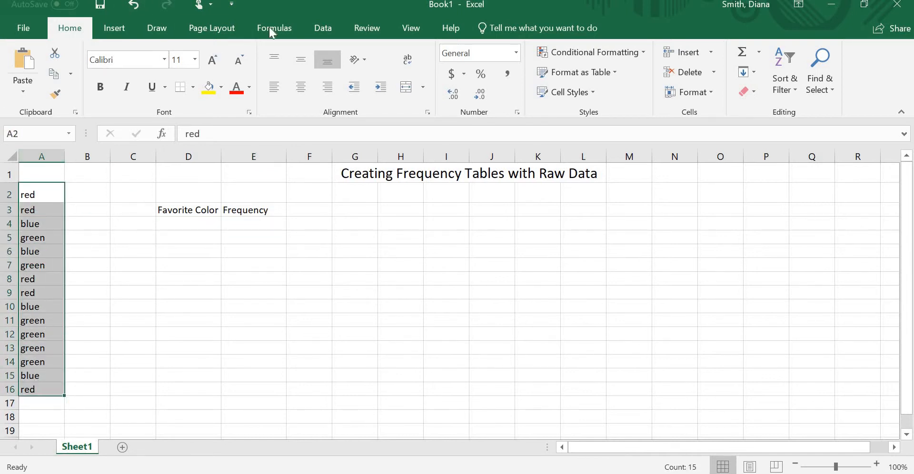
left_click(325, 23)
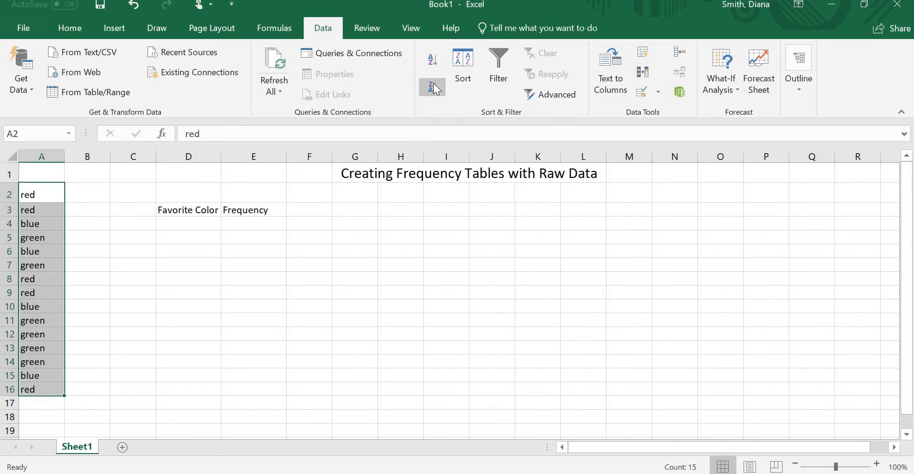
left_click(438, 59)
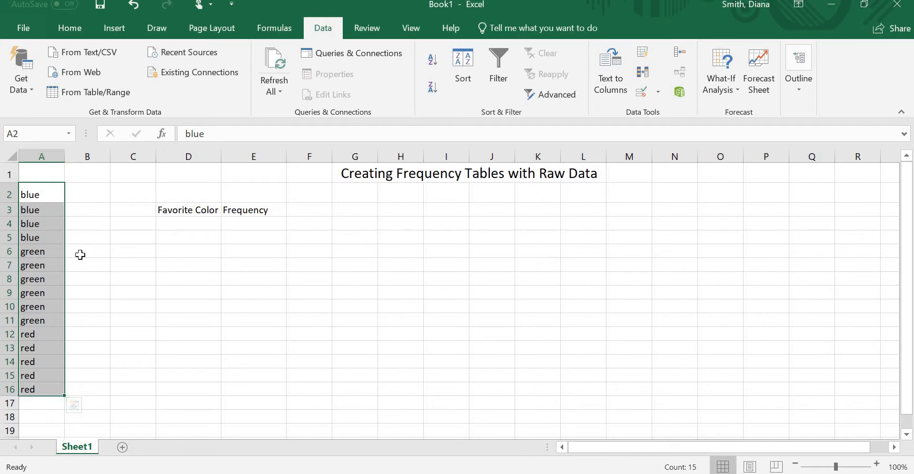
Step: List the categories Blue, Green and Red in D4:D6 under the Favorite Color header
left_click(203, 226)
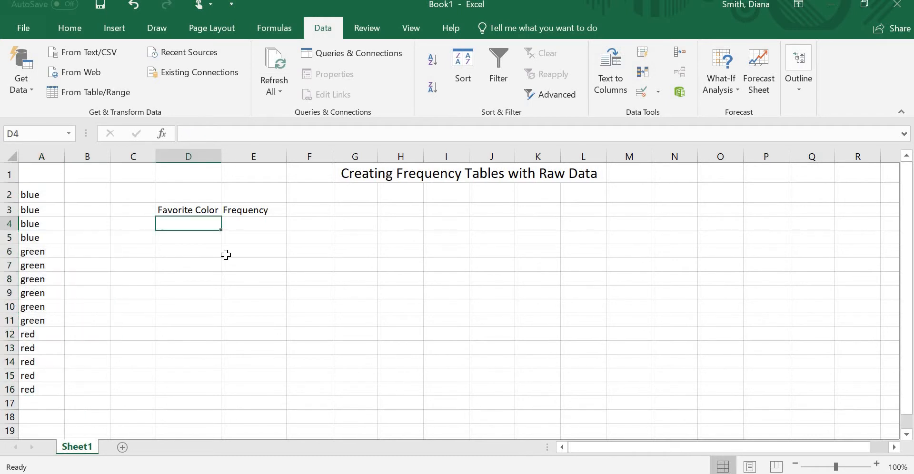
type("Blue")
key("Return")
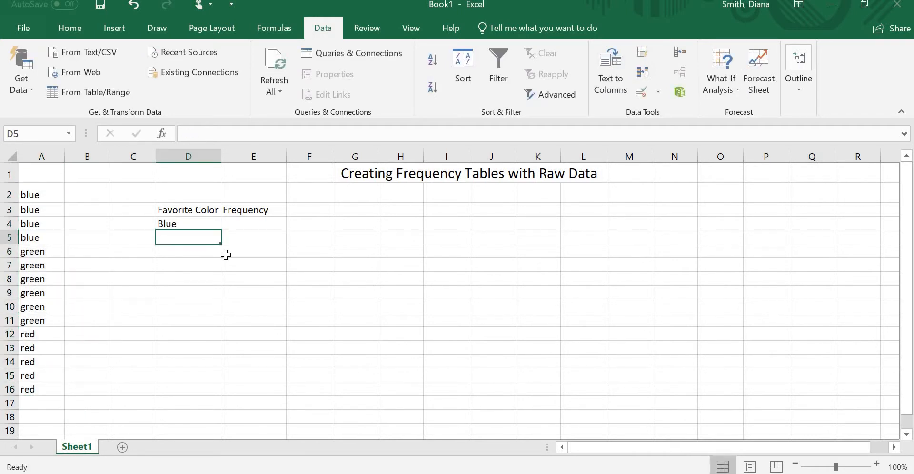
type("Green")
key("Return")
type("Red")
key("Return")
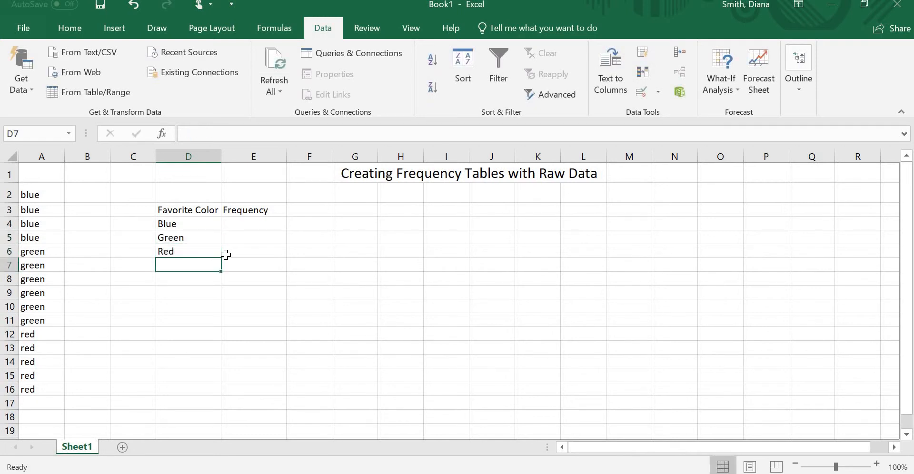
Step: Enter a hand-counted frequency of 4 for Blue in E4, and clear the cell again
left_click(226, 255)
key("Up")
key("Up")
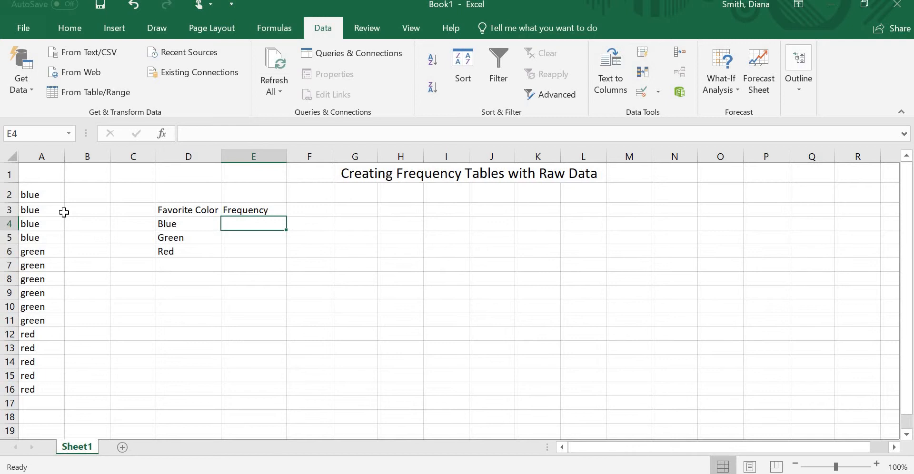
type("4")
key("Return")
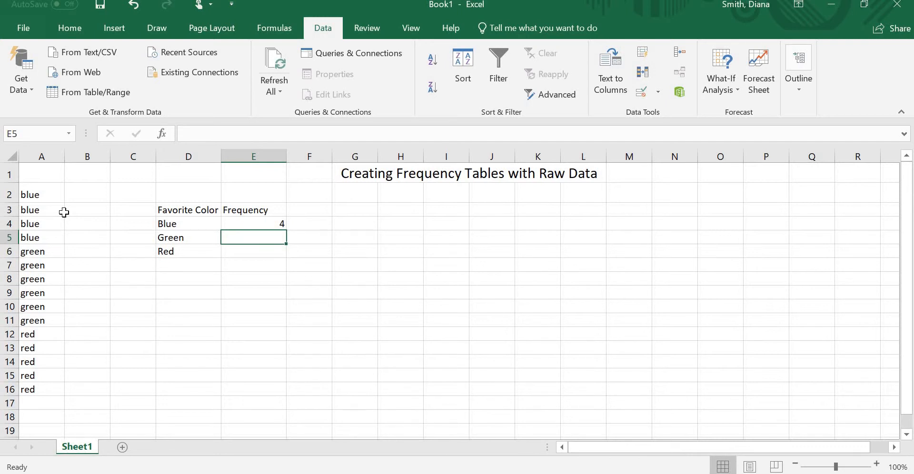
key("Up")
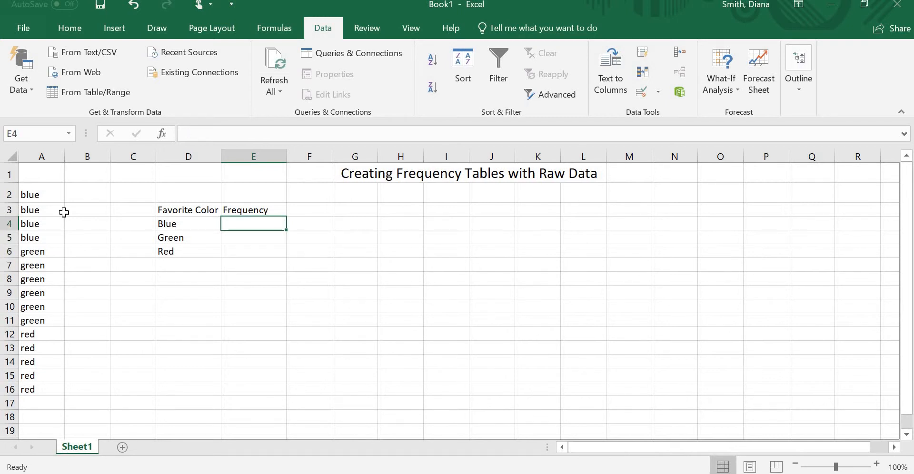
key("Down")
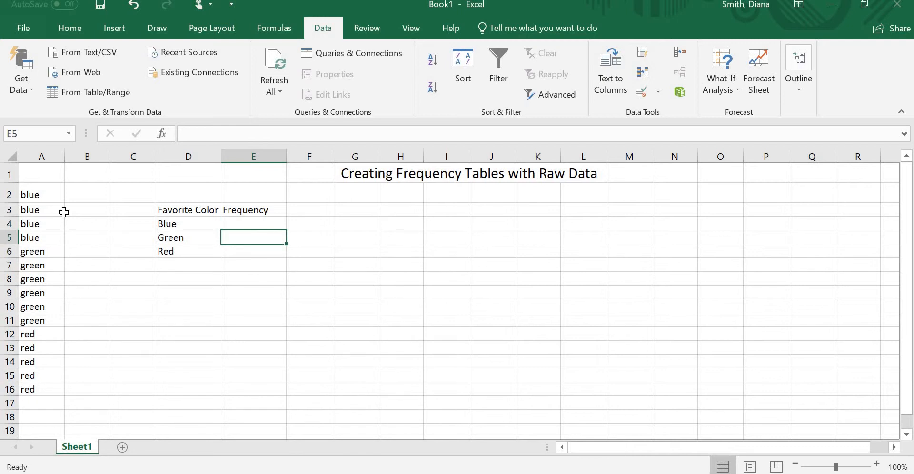
key("Up")
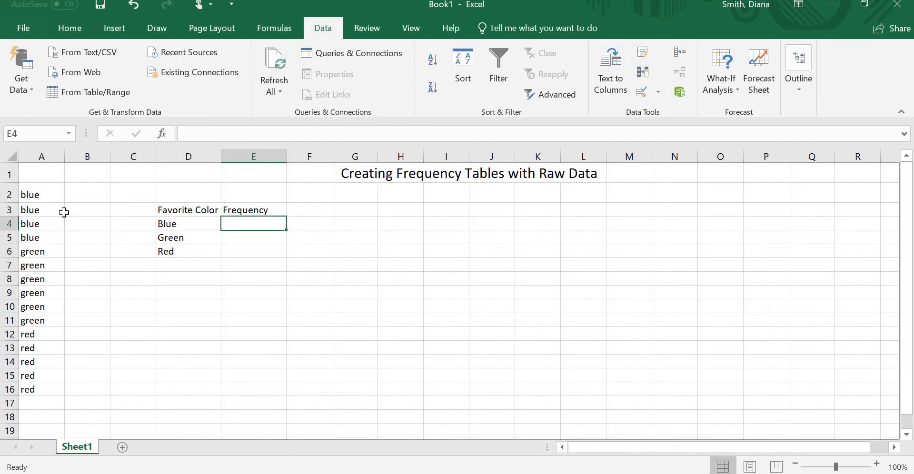
Step: Count the blue entries in E4 with the formula =countif(a2:a16,"blue")
type("=")
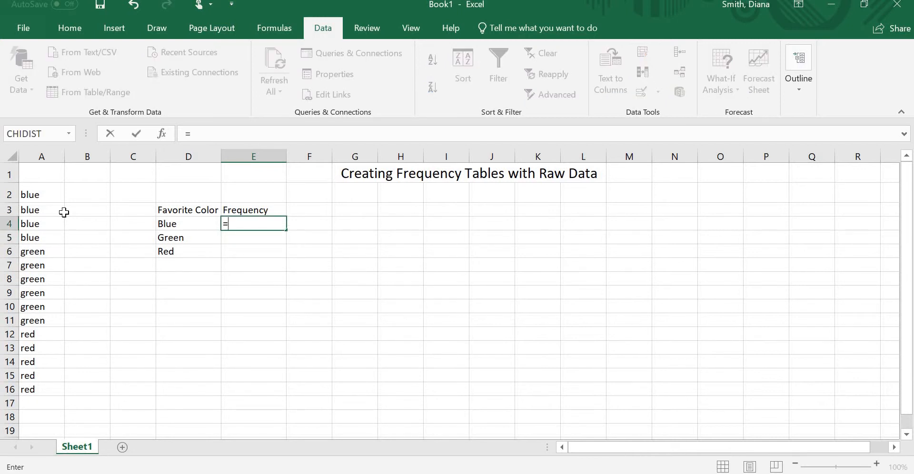
type("coun")
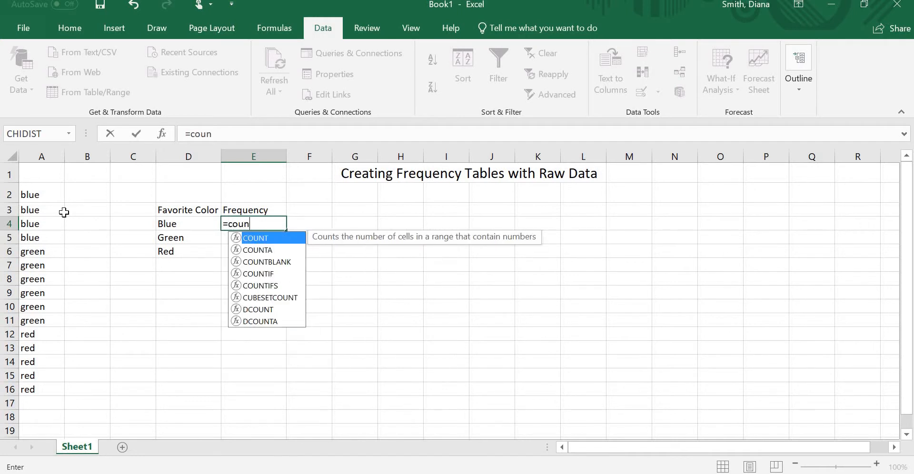
type("tif")
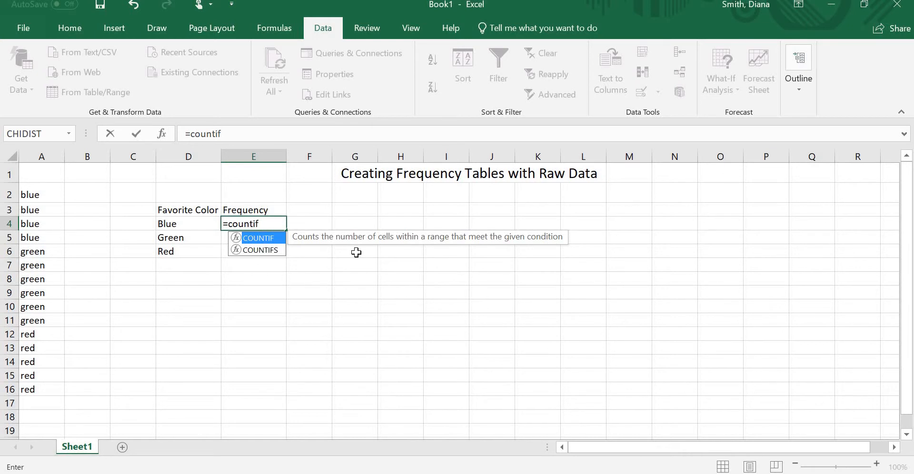
type("(")
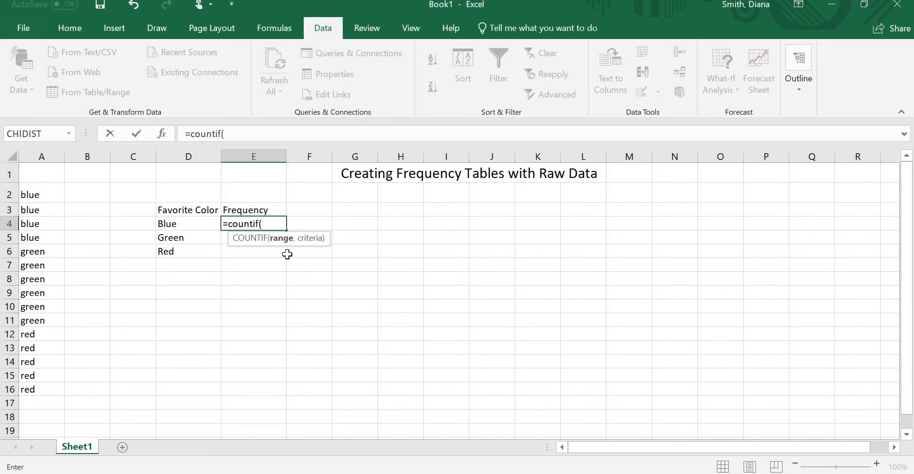
type("a2:a16")
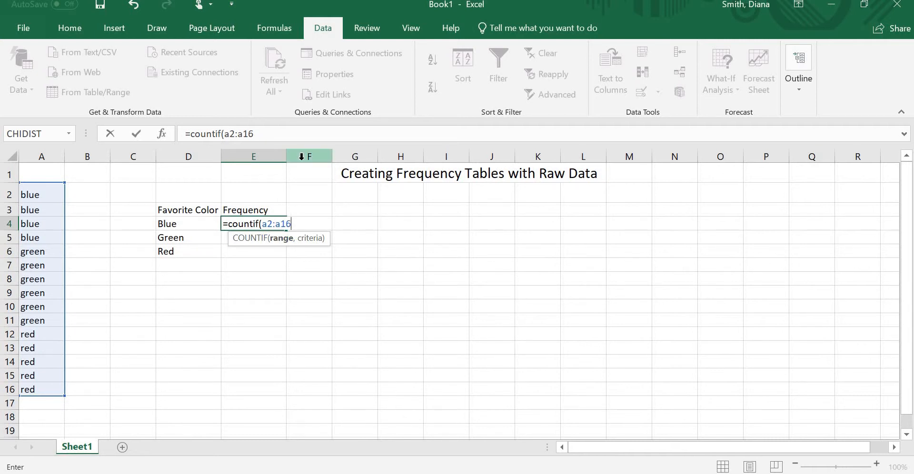
type(",")
type("\"b")
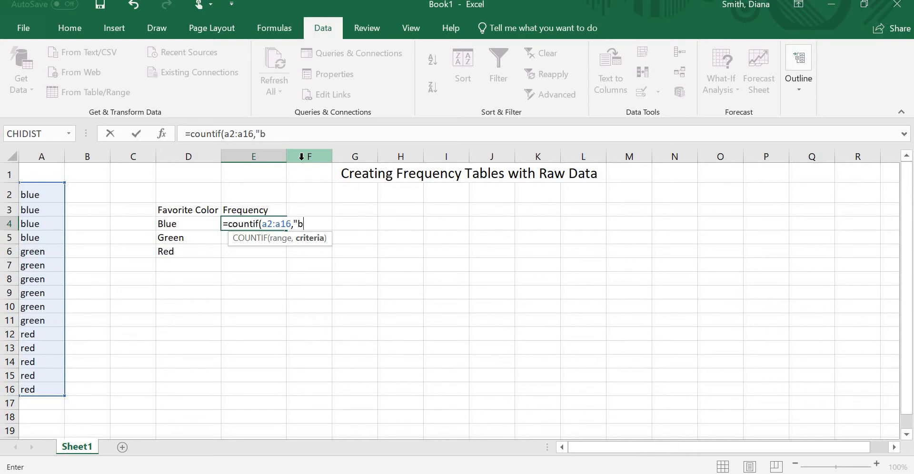
type("lue\"")
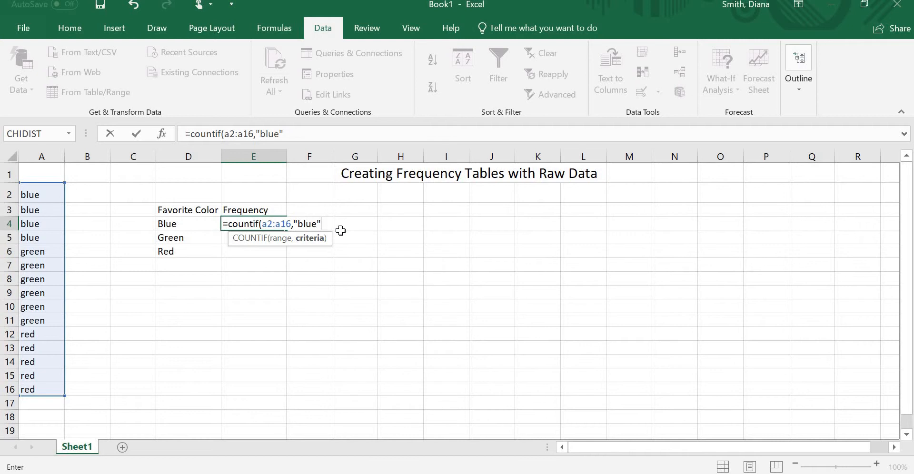
type(")")
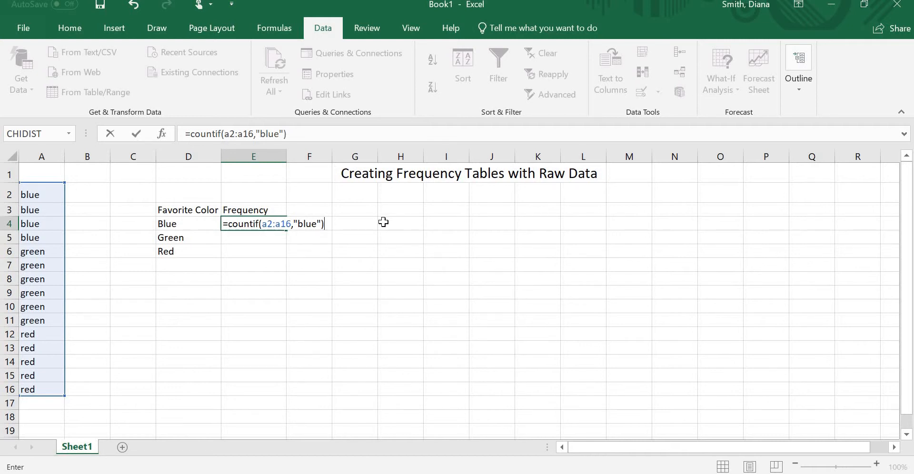
key("Return")
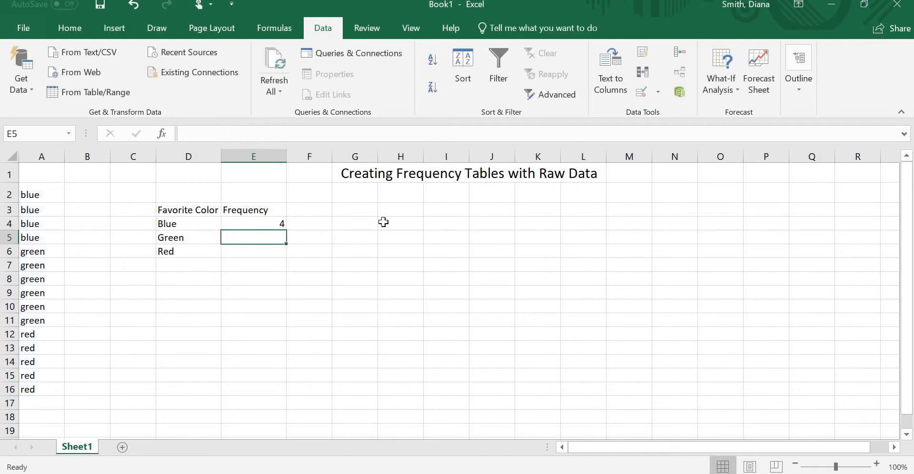
Step: Write the formula as plain text without an equals sign, countif(a2:a16,"blue"), in F4 beside the Blue frequency
key("Right")
key("Up")
type("countif(")
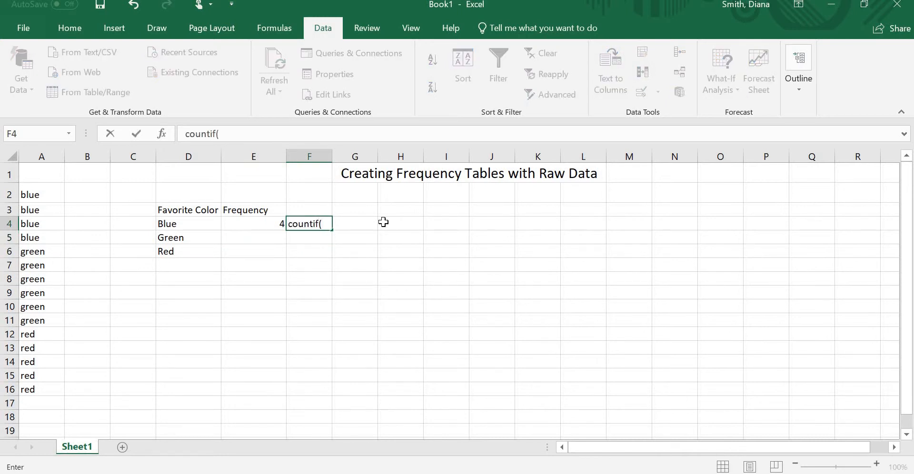
type("a2:a16,\"blue\")")
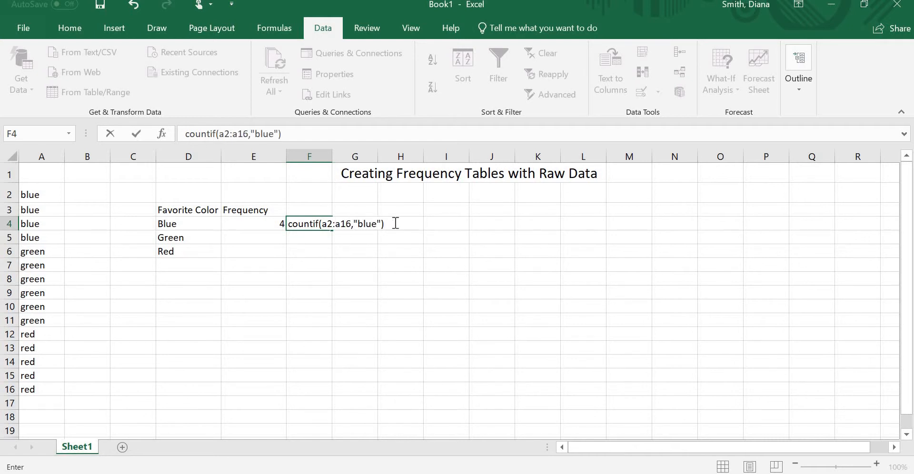
key("Return")
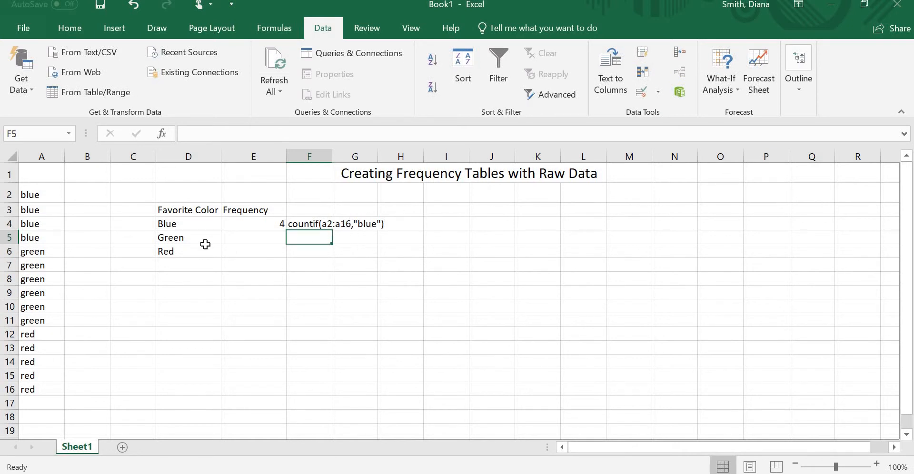
Step: Count the green entries in E5 with the formula =countif(a2:a16,"green")
left_click(238, 241)
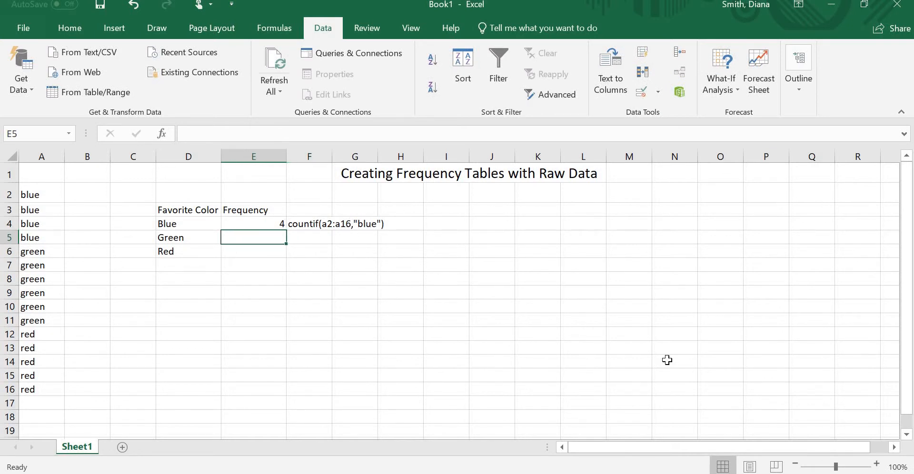
type("=countif")
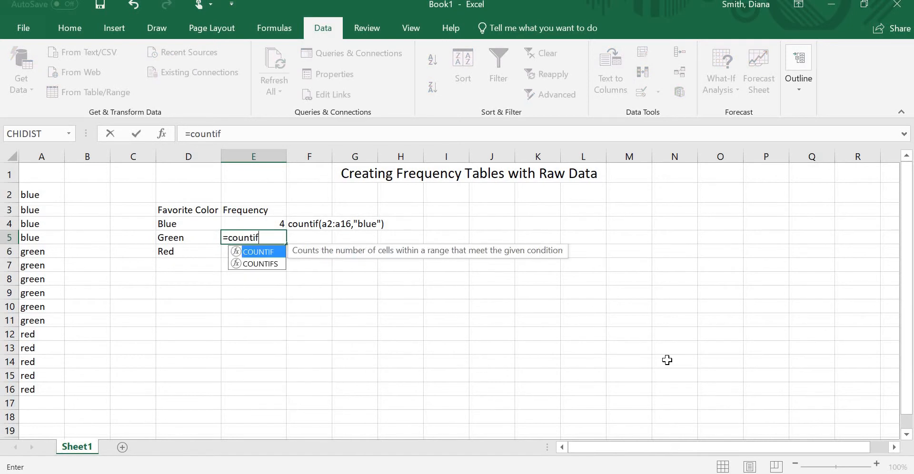
type("(a2:")
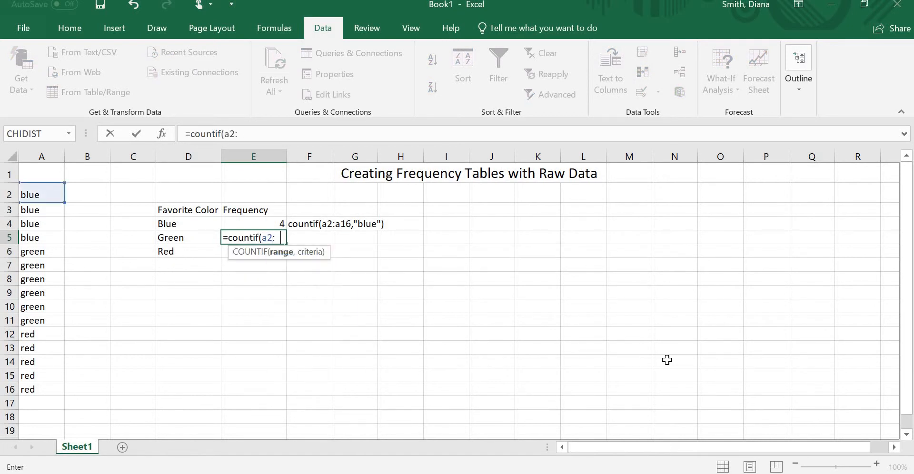
type("a16")
key("Return")
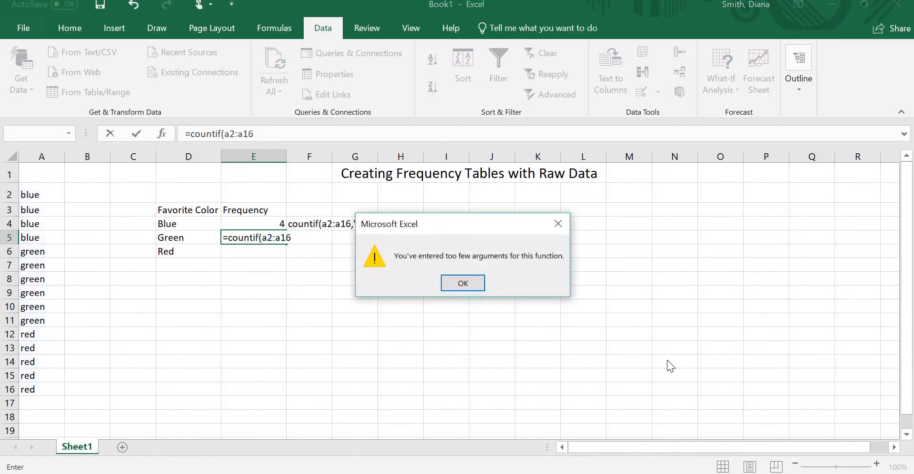
key("Return")
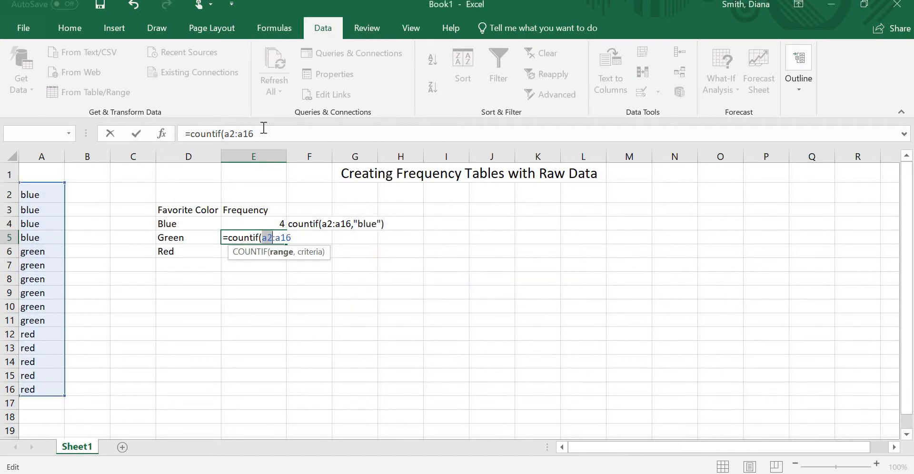
type(",")
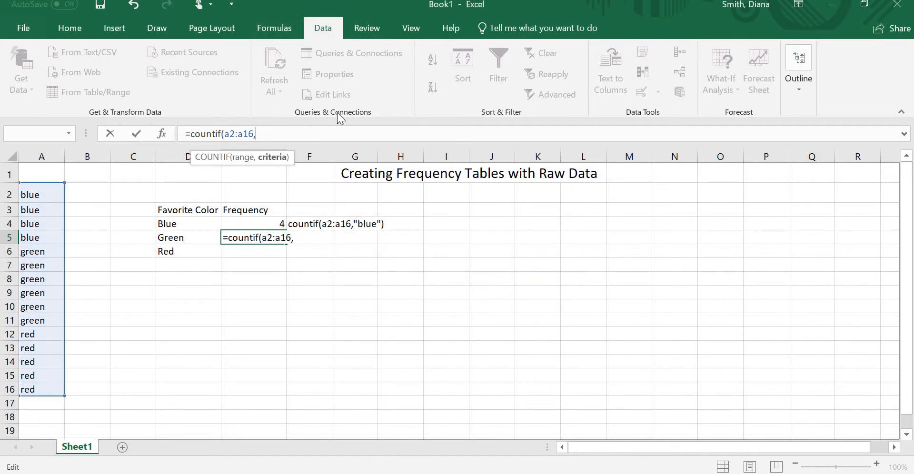
type("\"green\")")
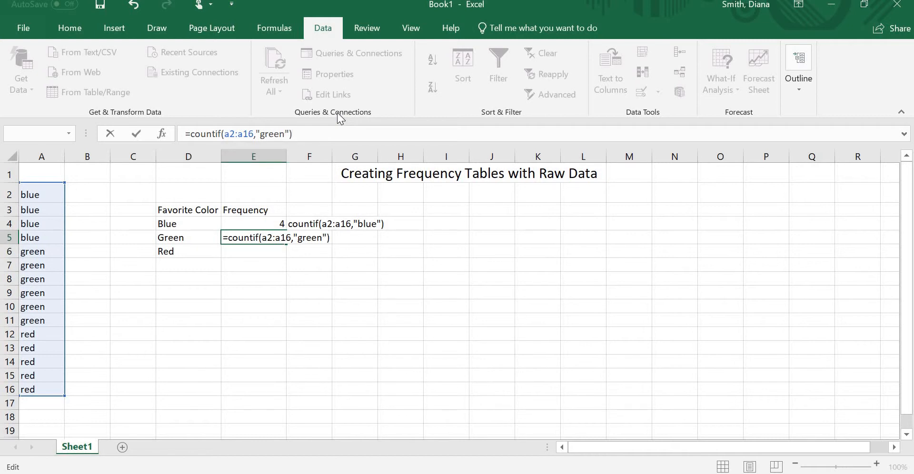
key("Return")
Step: Write countif(a2:a16,"green") as plain text without an equals sign in F5 beside the Green frequency
key("Right")
key("Up")
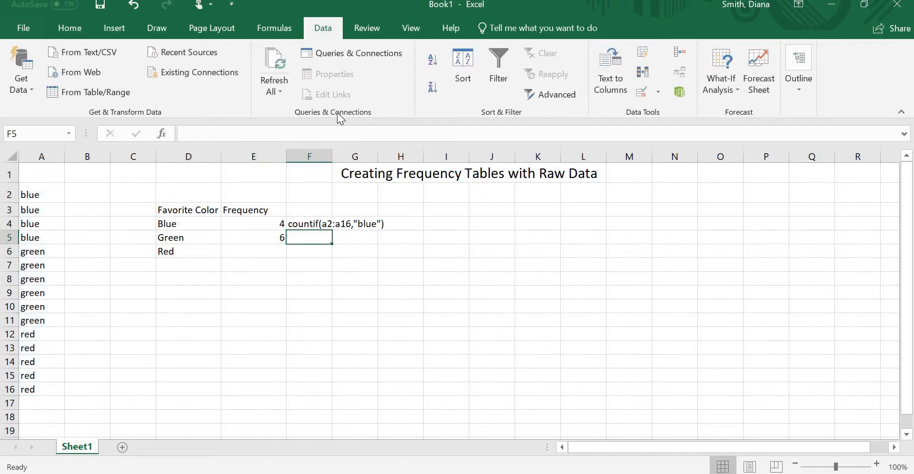
type("c")
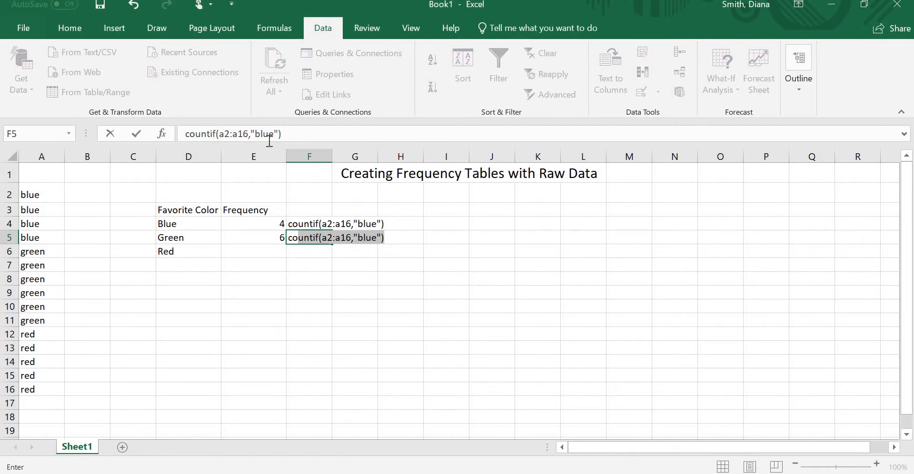
left_click(269, 140)
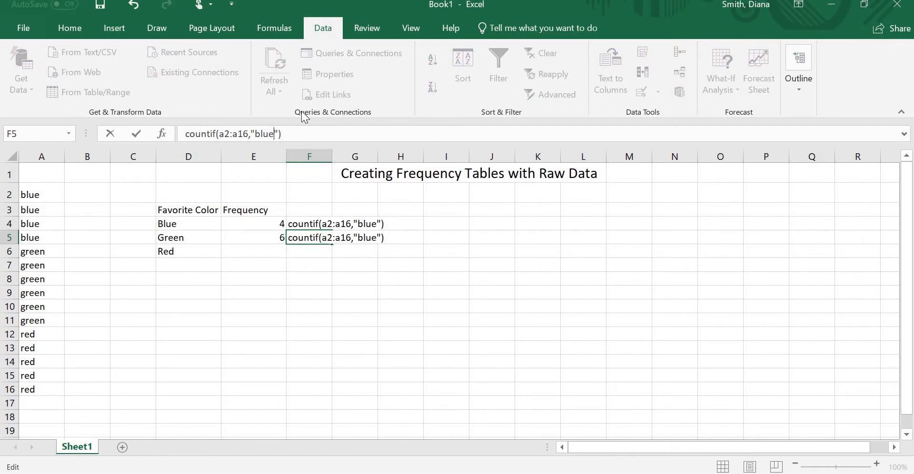
key("BackSpace")
key("BackSpace")
key("BackSpace")
key("Delete")
type("green")
key("Return")
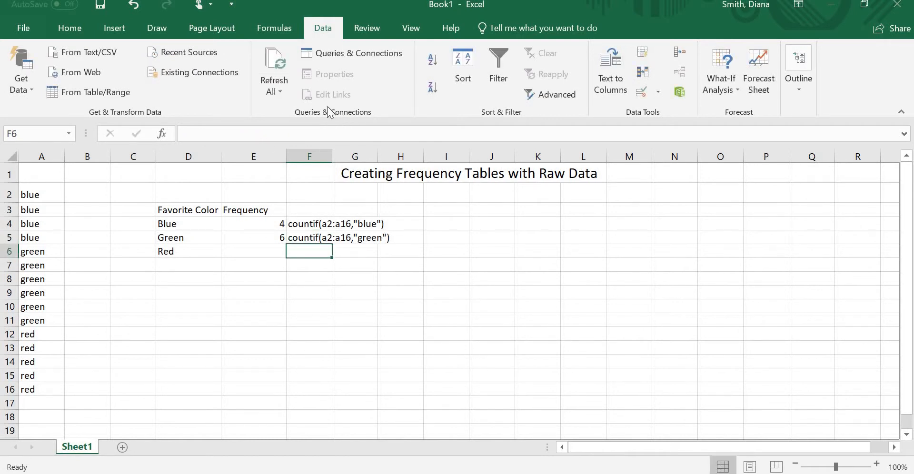
Step: Count the red entries in E6 with the formula =countif(a2:a16,"red")
left_click(269, 255)
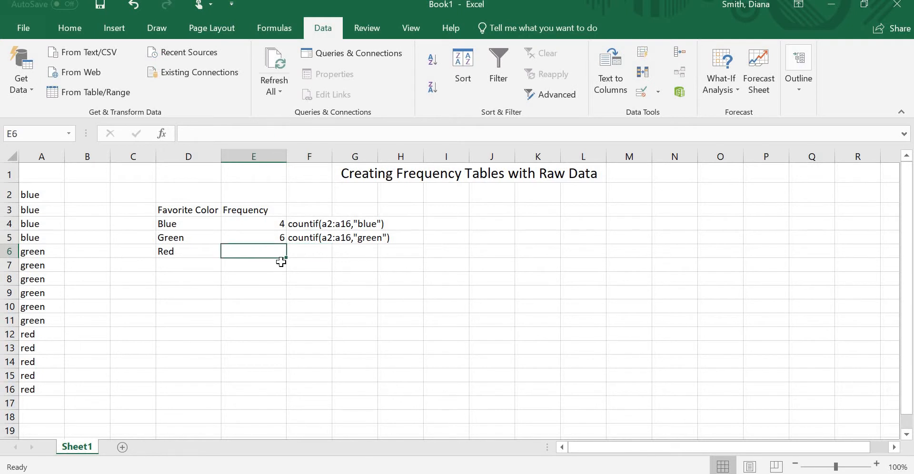
type("=countif")
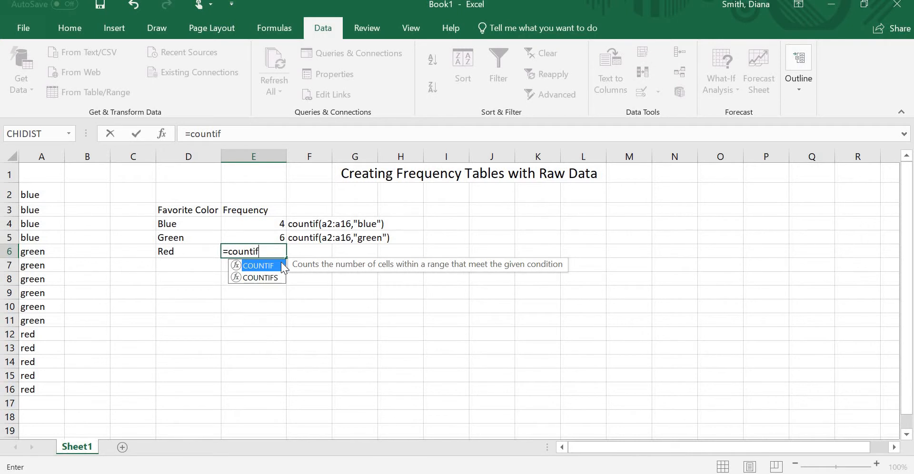
type("(a2:a16")
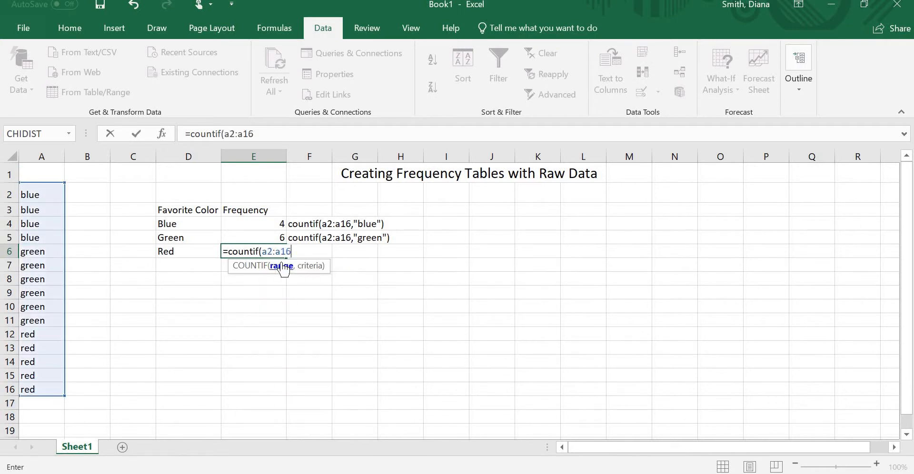
type(",\"red\")")
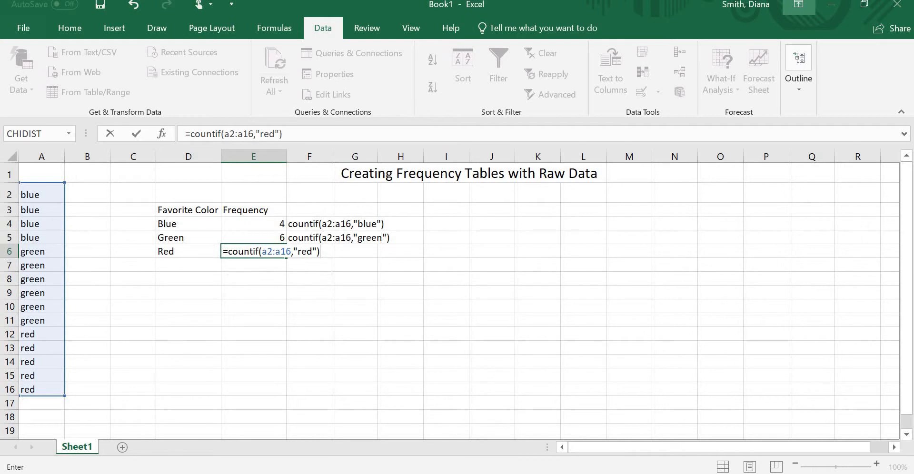
key("Return")
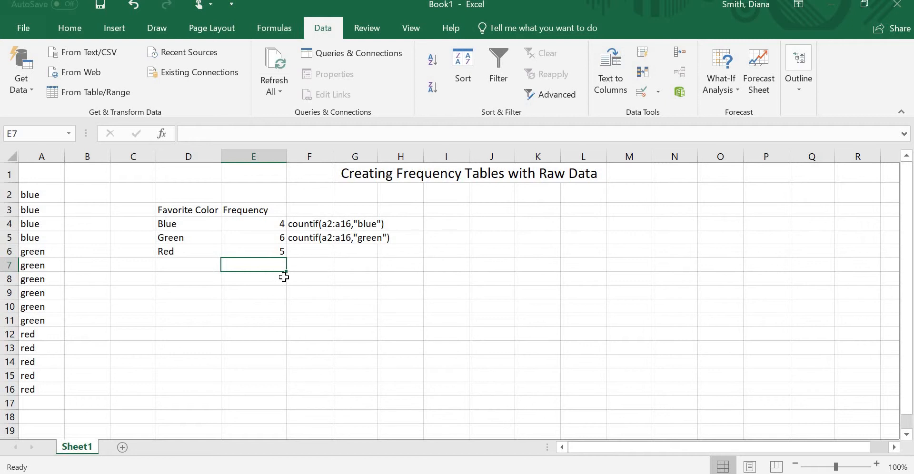
Step: Write countif(a2:a16,"red") as plain text without an equals sign in F6 beside the Red frequency
left_click(300, 254)
type("cou")
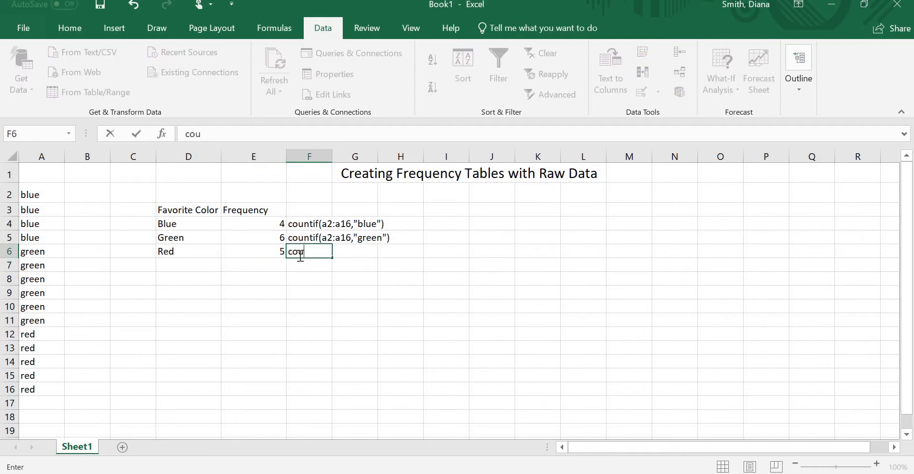
type("ntif(a2:")
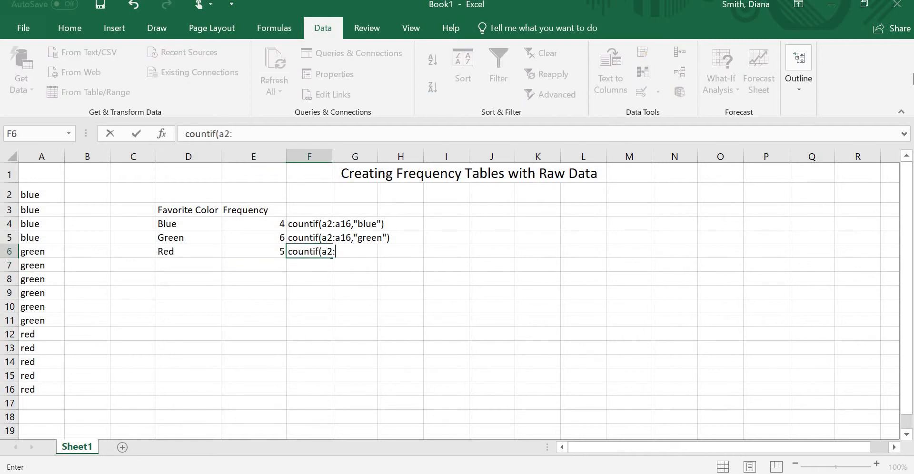
type("a16,\"red\")")
key("Return")
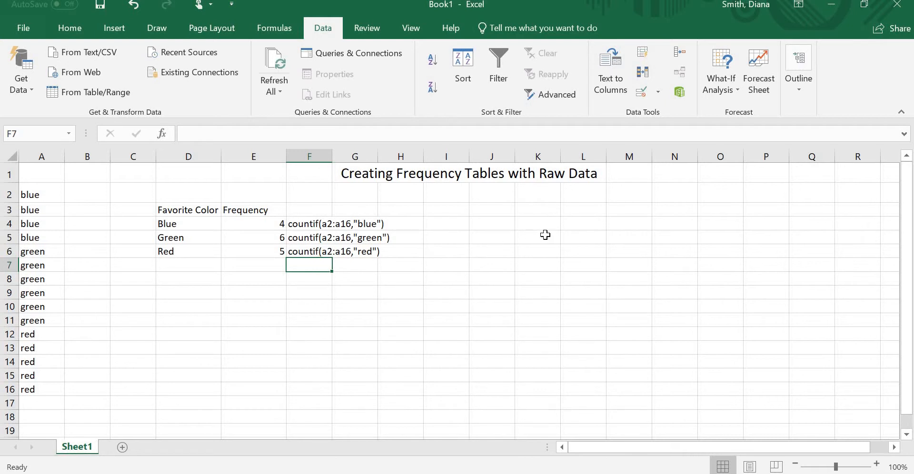
Step: Add a new worksheet to the workbook, and copy the comma-separated number list from the open Word document
left_click(123, 448)
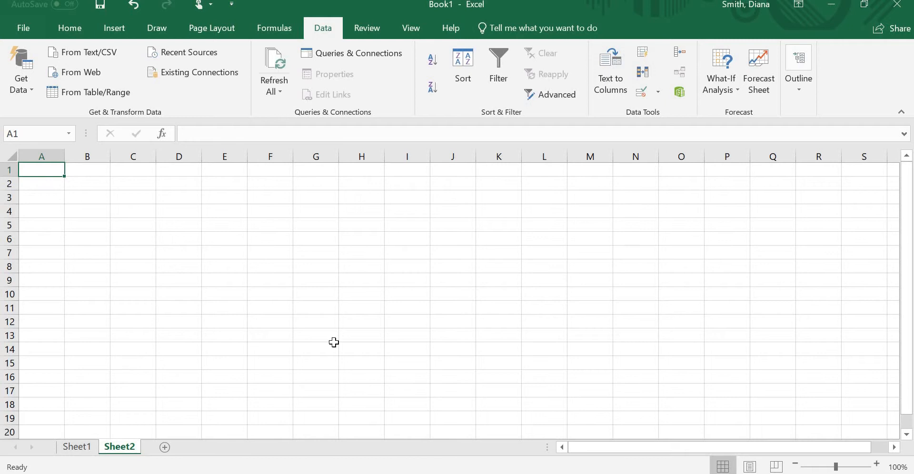
key("alt+Tab")
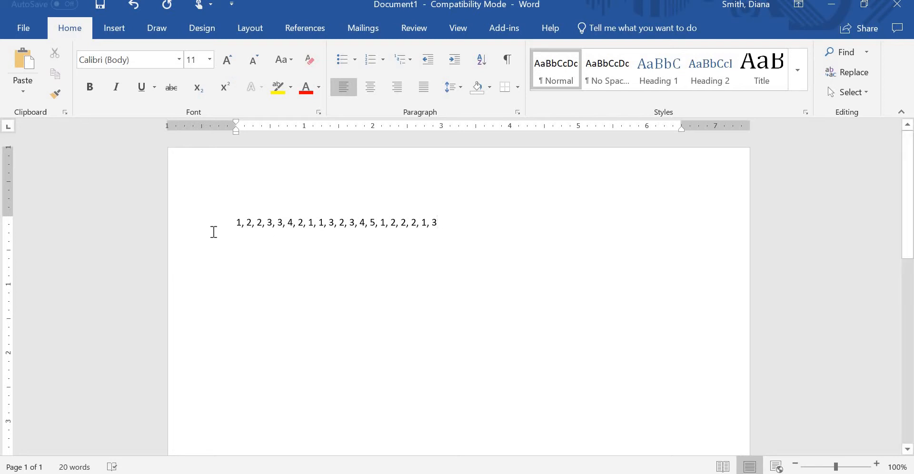
left_click(212, 230)
right_click(266, 232)
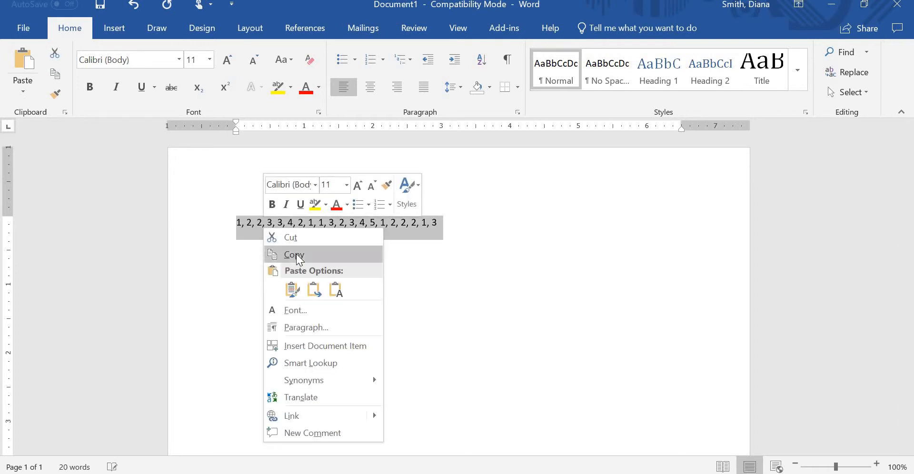
left_click(267, 256)
Step: Return to the Excel workbook and paste the copied number list into B1 of Sheet2
key("alt+Tab")
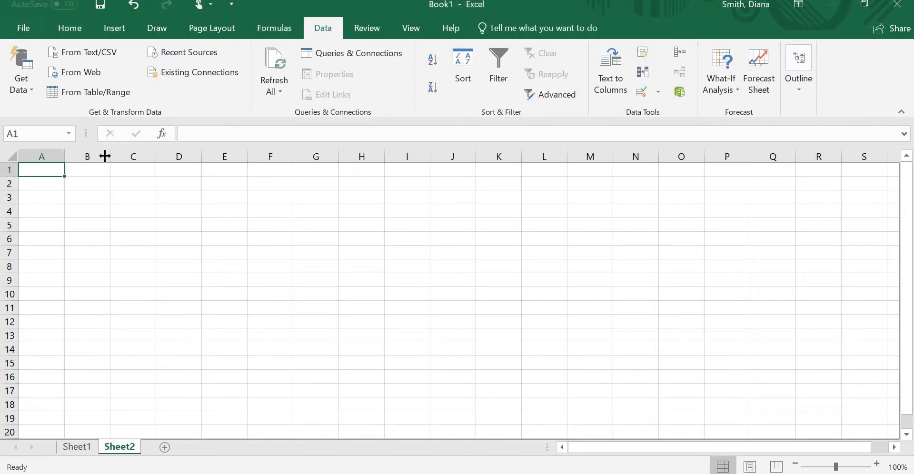
left_click(88, 170)
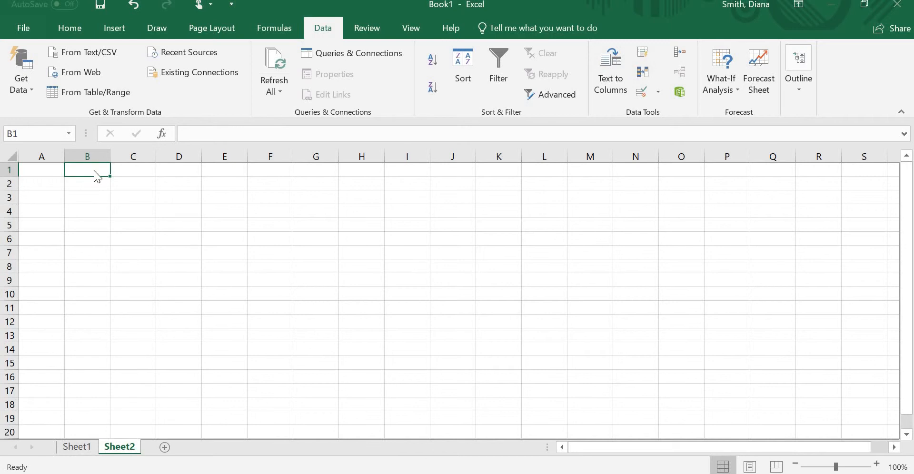
right_click(94, 171)
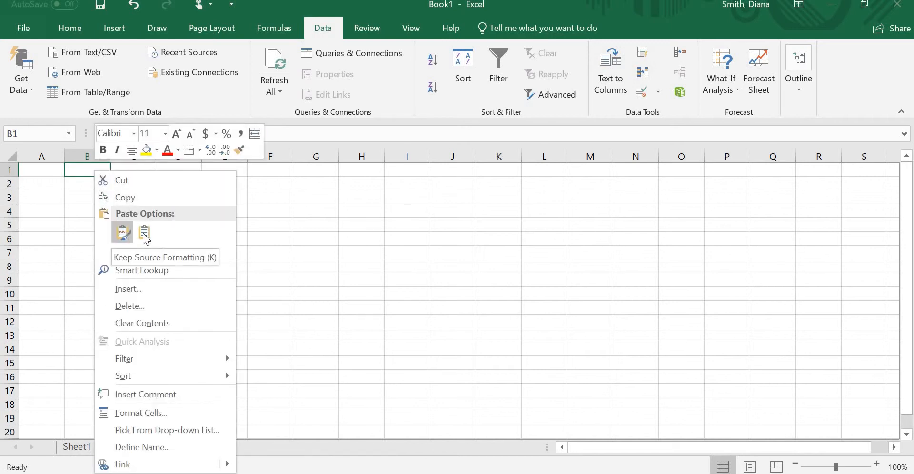
left_click(138, 234)
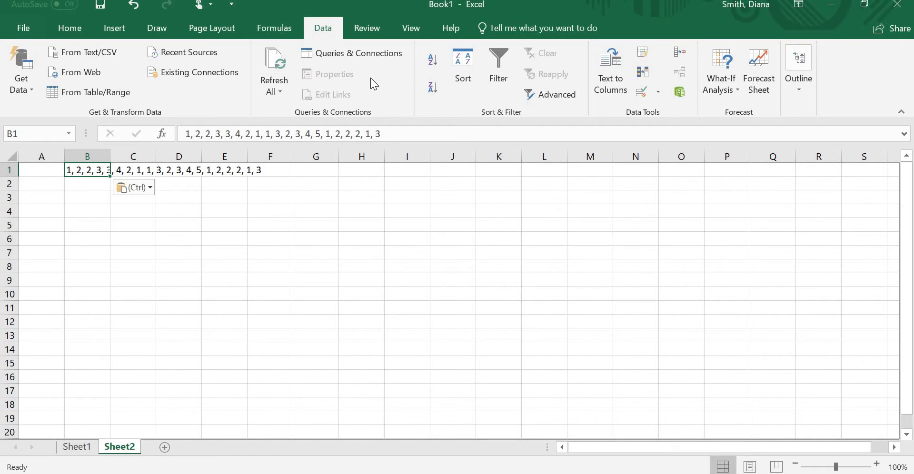
key("Return")
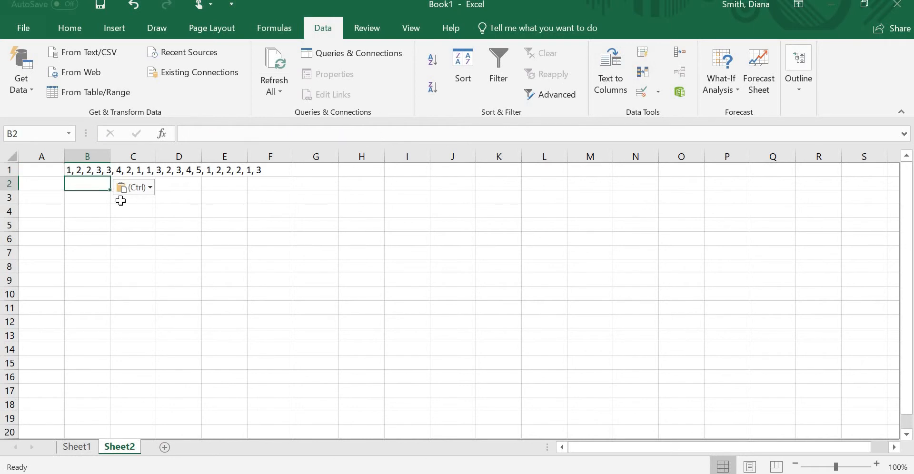
Step: Split B1 into columns as delimited text using comma and space, treating consecutive delimiters as one, with General format and destination $B$1
left_click(91, 169)
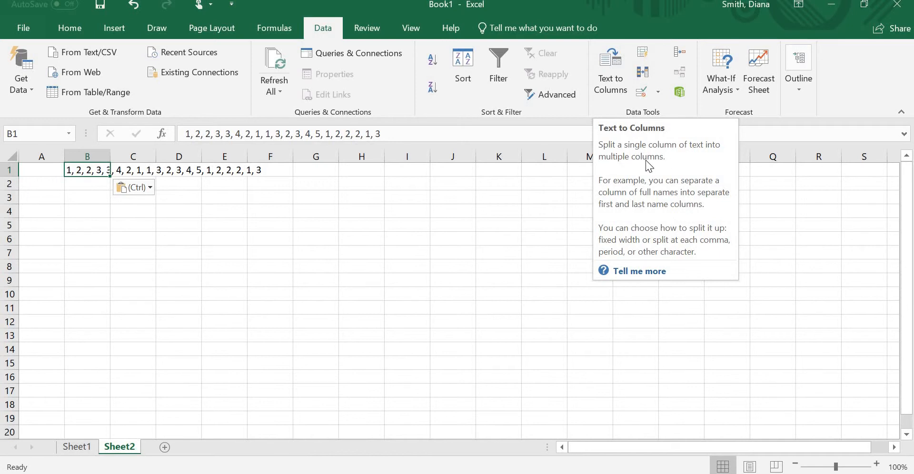
left_click(607, 79)
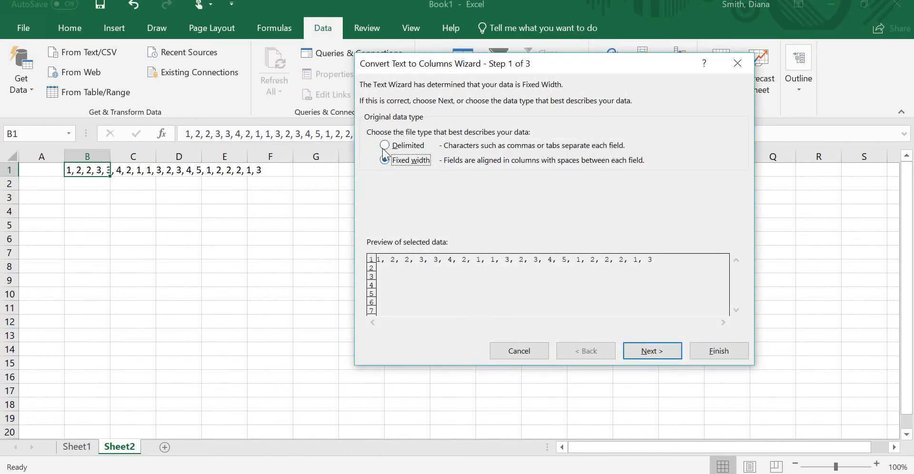
left_click(408, 147)
left_click(634, 355)
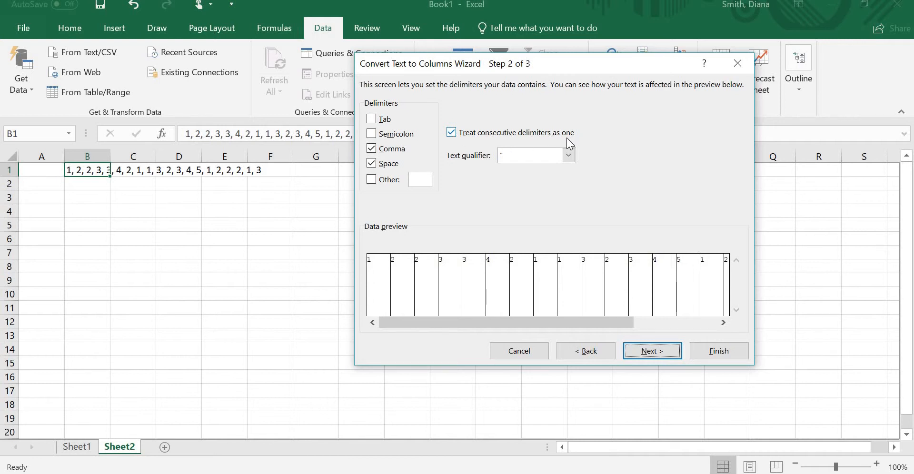
left_click(665, 350)
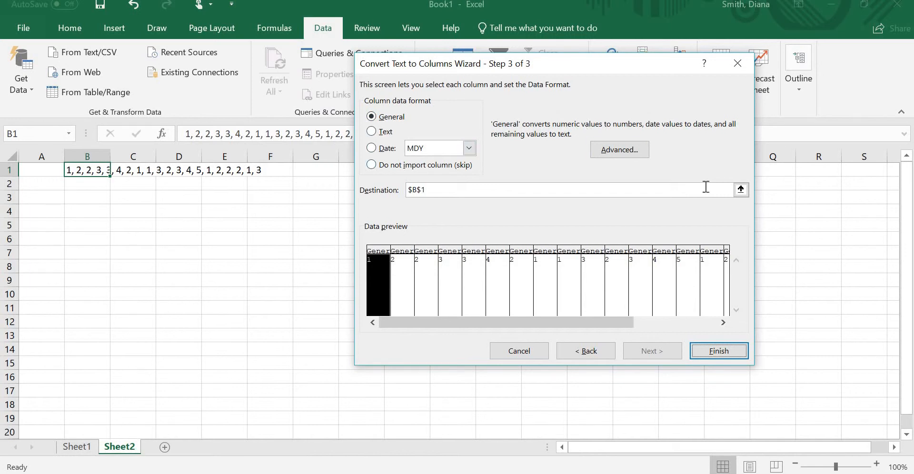
left_click(719, 352)
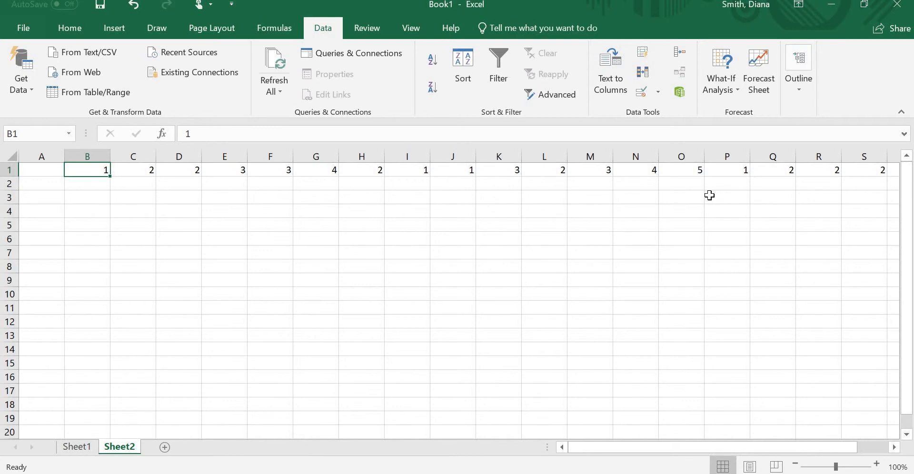
Step: Copy the row of numbers in B1:U1 and paste it transposed into column A starting at A1
left_click(80, 200)
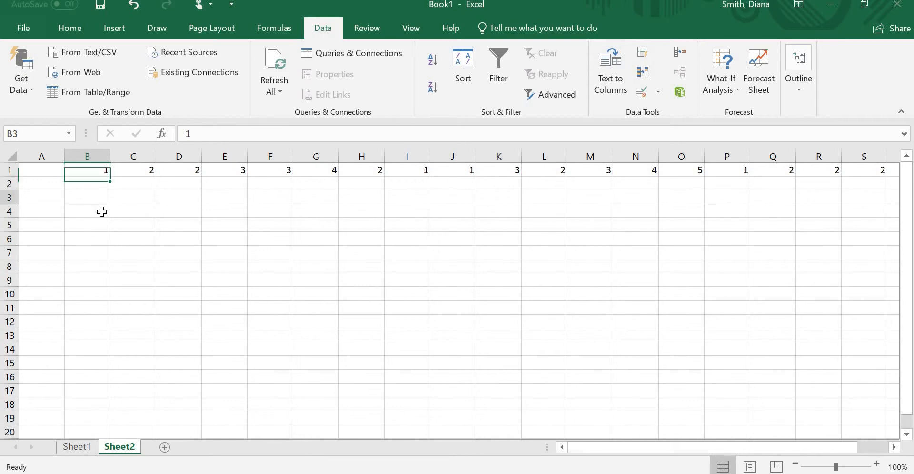
left_click(114, 214)
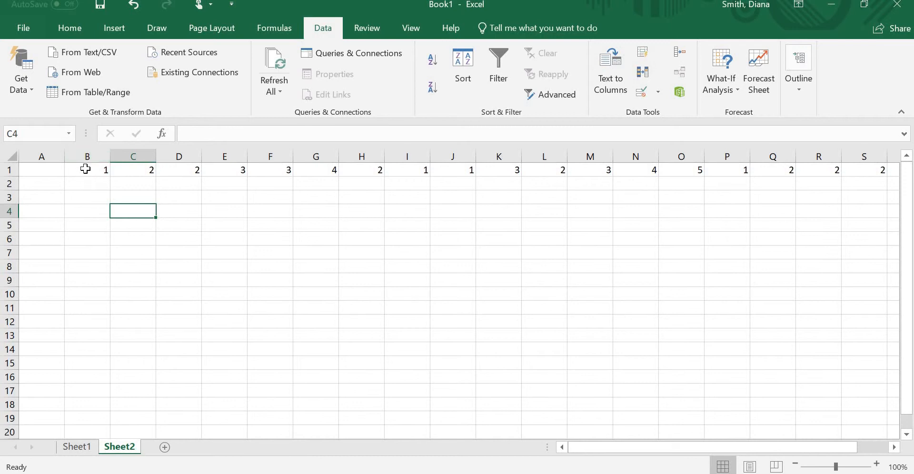
left_click_drag(85, 169, 356, 173)
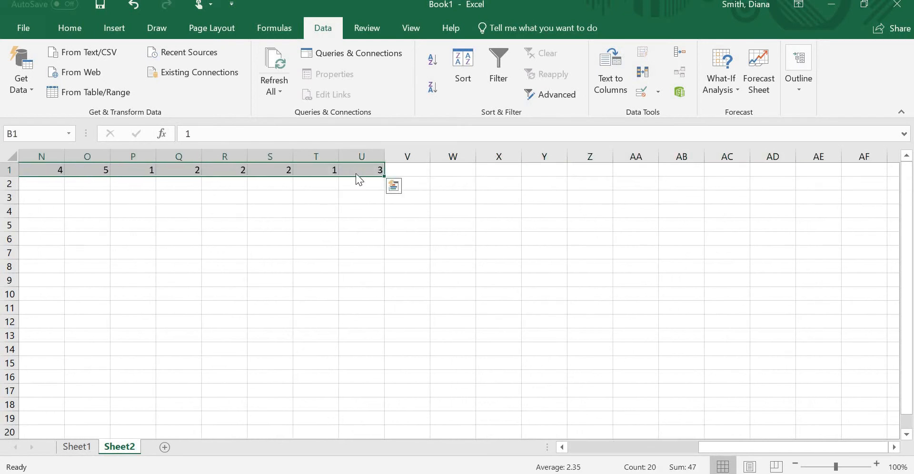
right_click(356, 173)
left_click(378, 200)
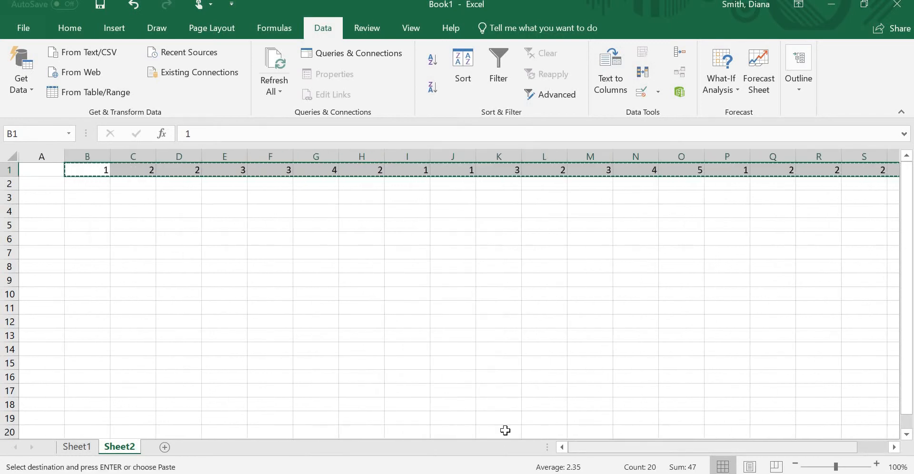
left_click(50, 174)
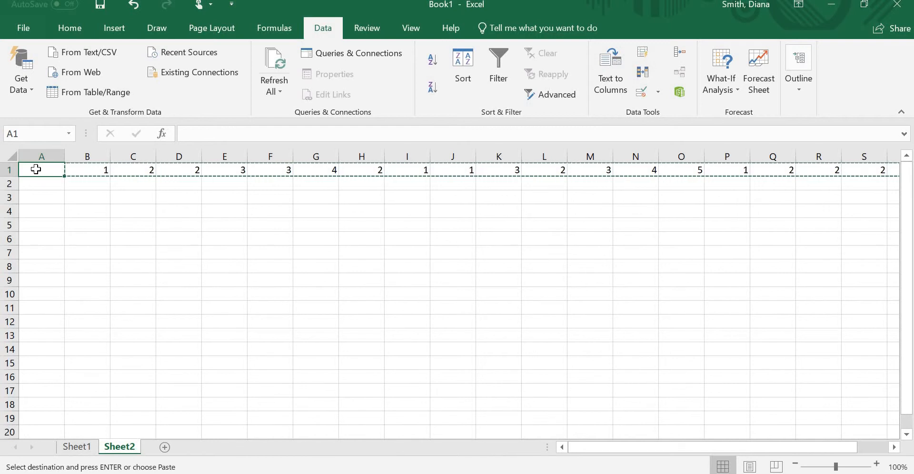
right_click(38, 169)
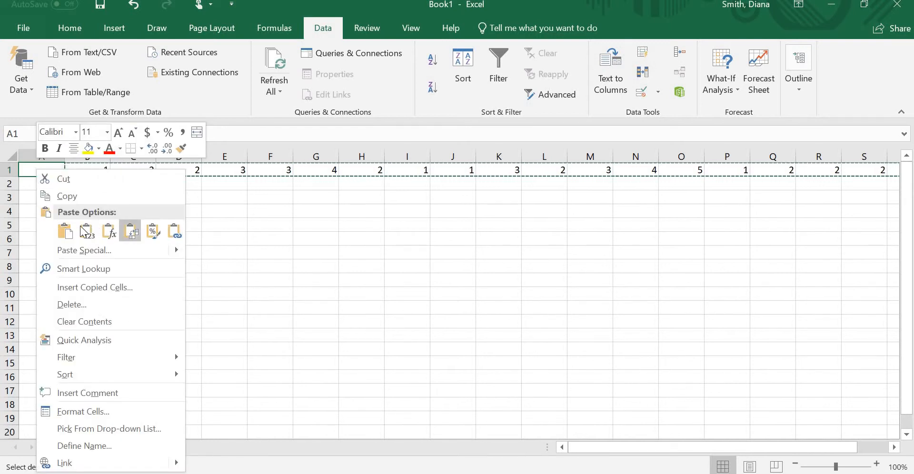
left_click(135, 233)
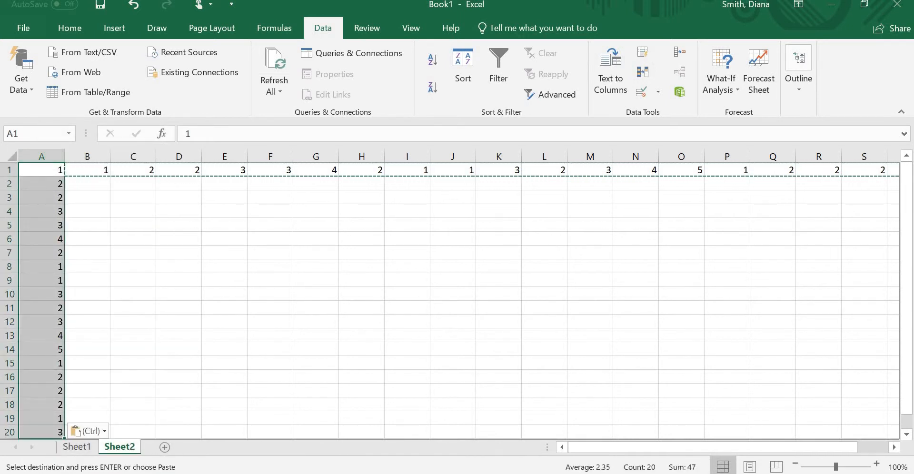
Step: Clear the number in B1, the first cell of the horizontal number row
left_click(124, 184)
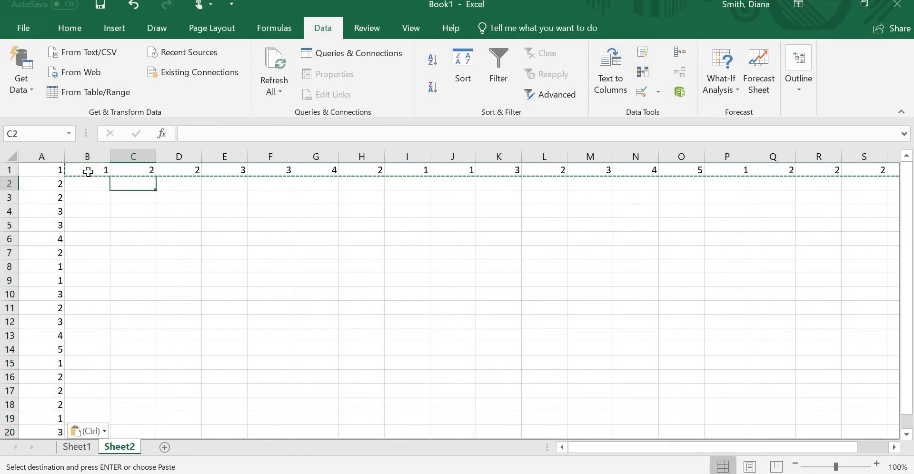
left_click_drag(98, 170, 781, 165)
key("BackSpace")
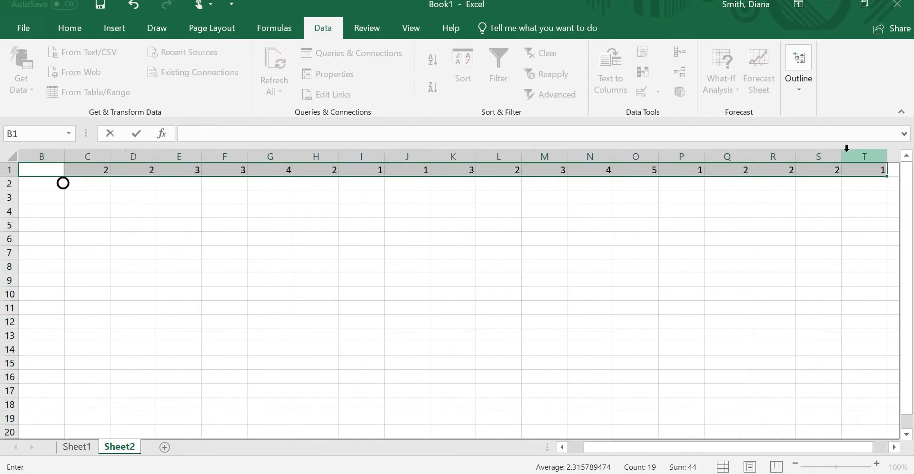
right_click(641, 172)
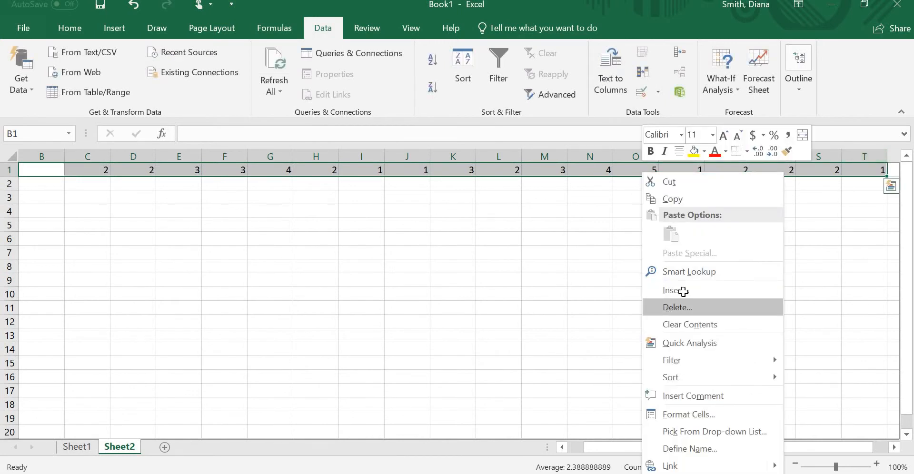
left_click(680, 305)
left_click(676, 350)
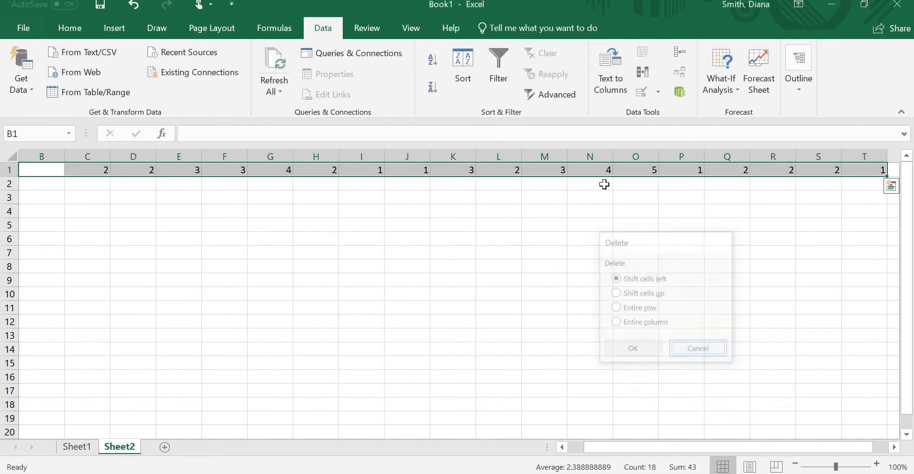
left_click(601, 184)
Step: Delete the remaining horizontal numbers in C1:U1, keeping the vertical list in column A
left_click_drag(106, 169, 897, 150)
key("Delete")
key("Left")
key("Left")
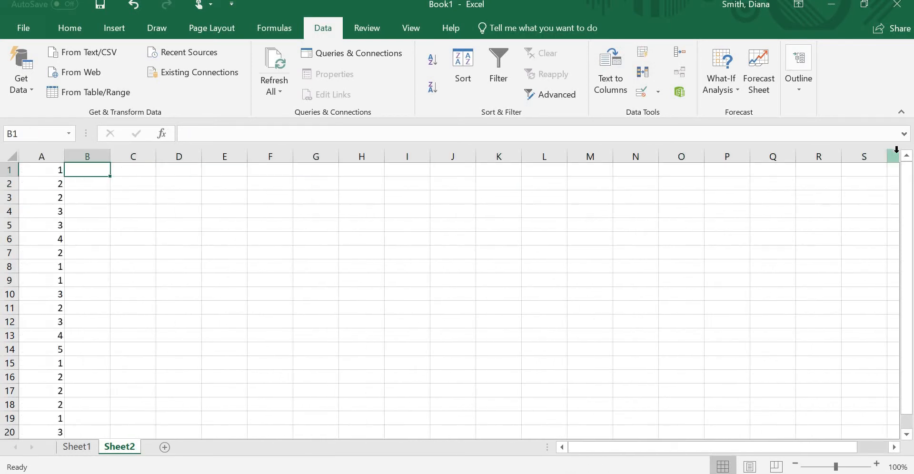
scroll(75, 327, "down", 2)
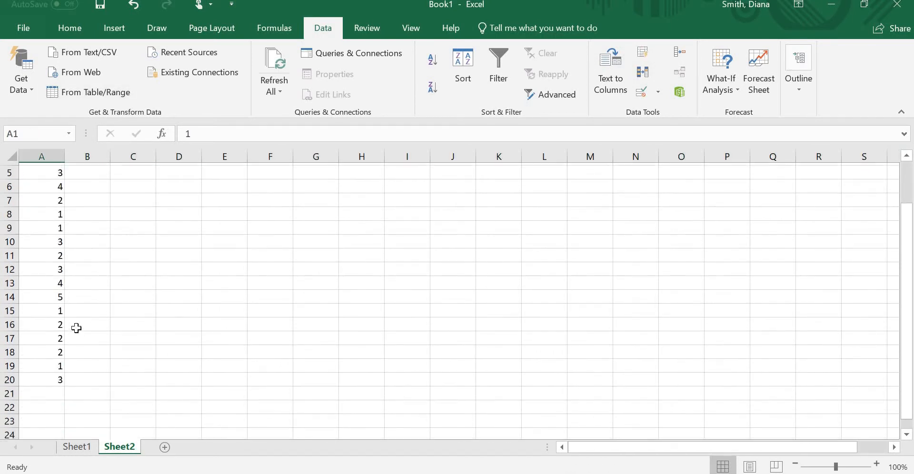
scroll(69, 302, "up", 2)
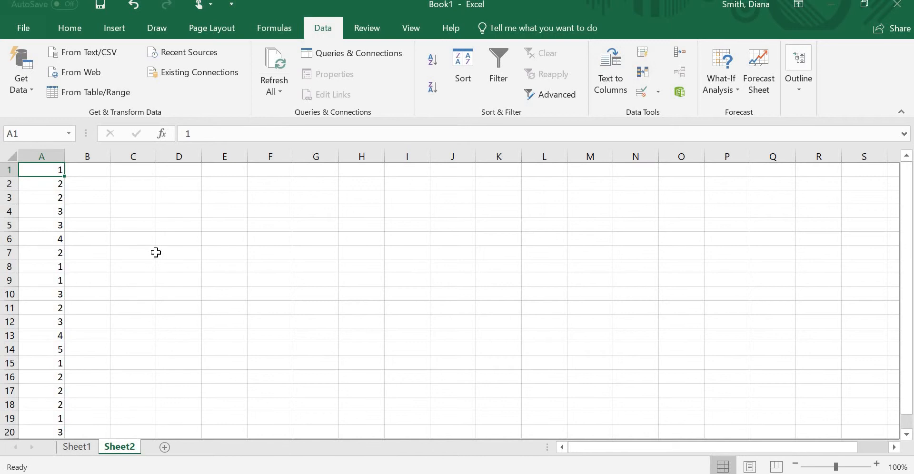
Step: Switch to the open Word document and copy the comma-separated number list again
left_click(291, 241)
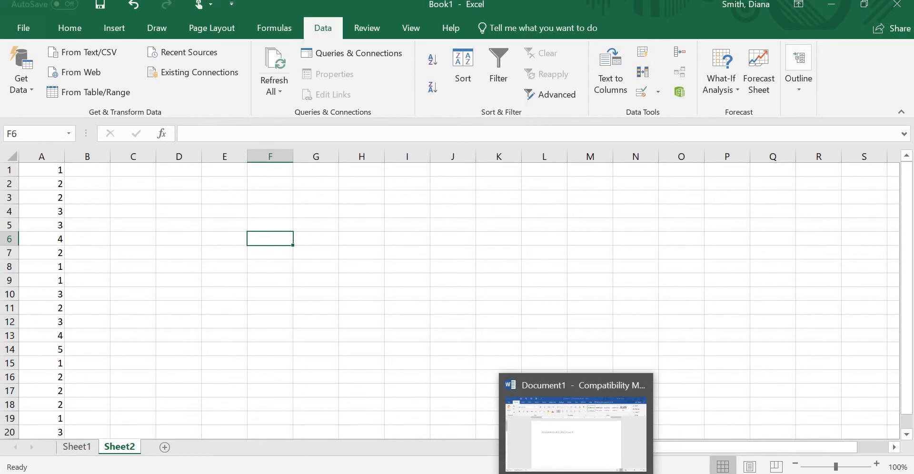
left_click(582, 419)
left_click(451, 227)
left_click(188, 246)
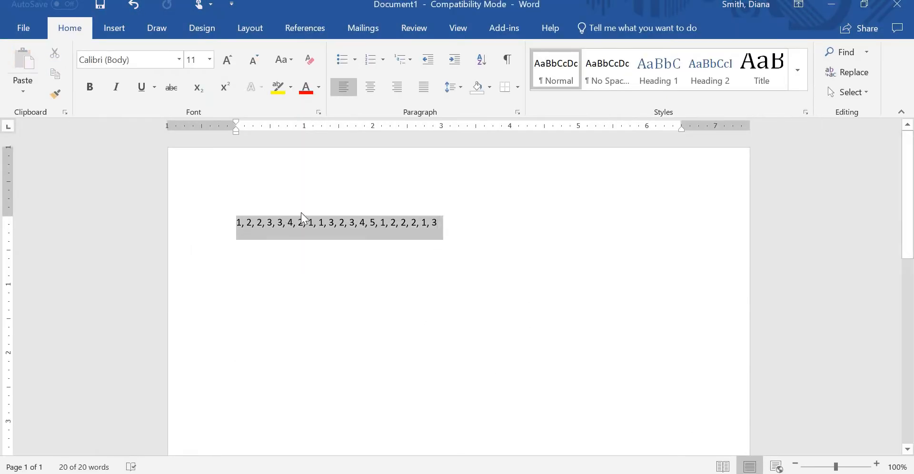
right_click(385, 223)
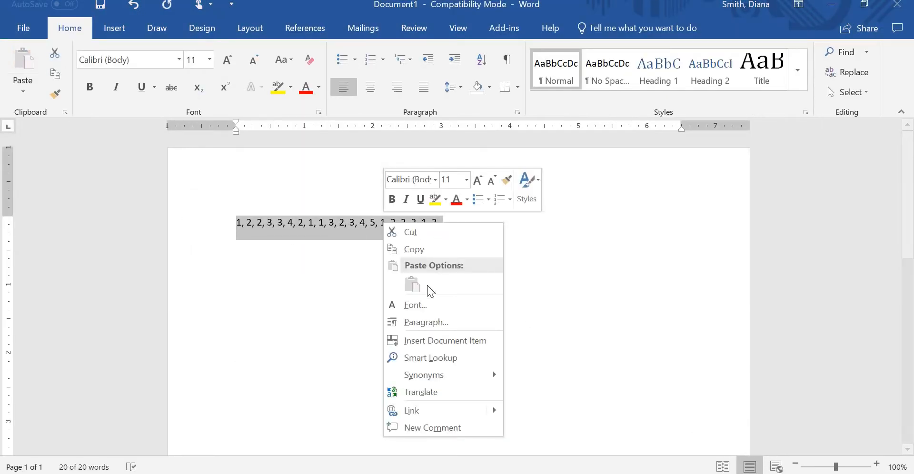
left_click(431, 249)
Step: Return to the Excel workbook and paste the copied number list into B1 beside the vertical list
key("alt+Tab")
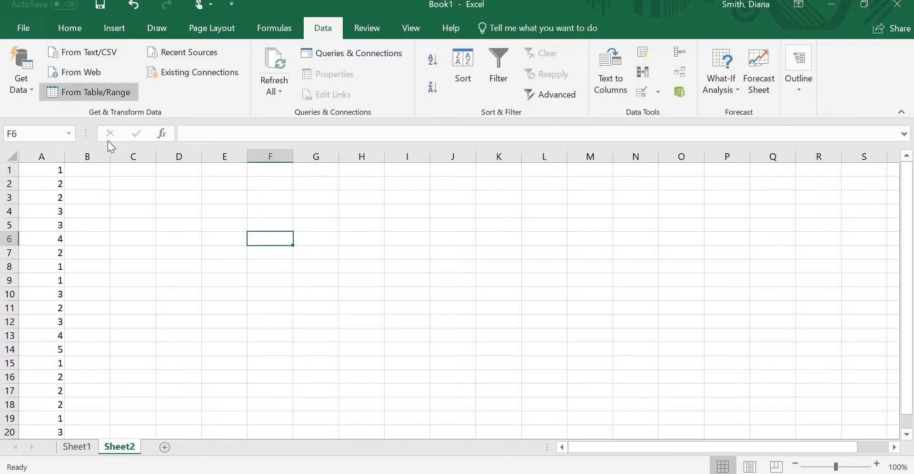
left_click(103, 170)
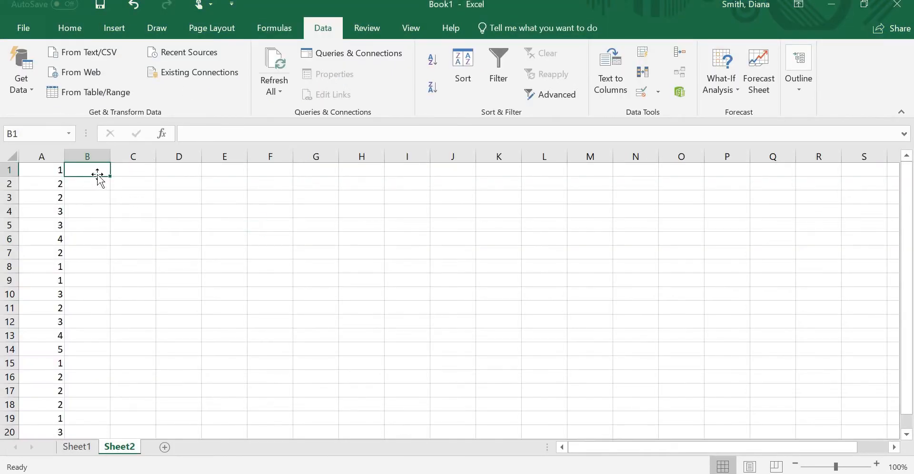
right_click(98, 172)
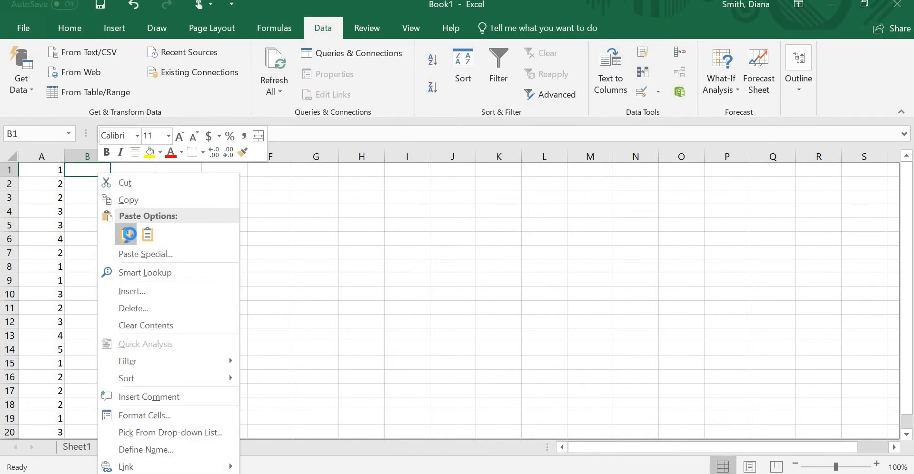
left_click(126, 235)
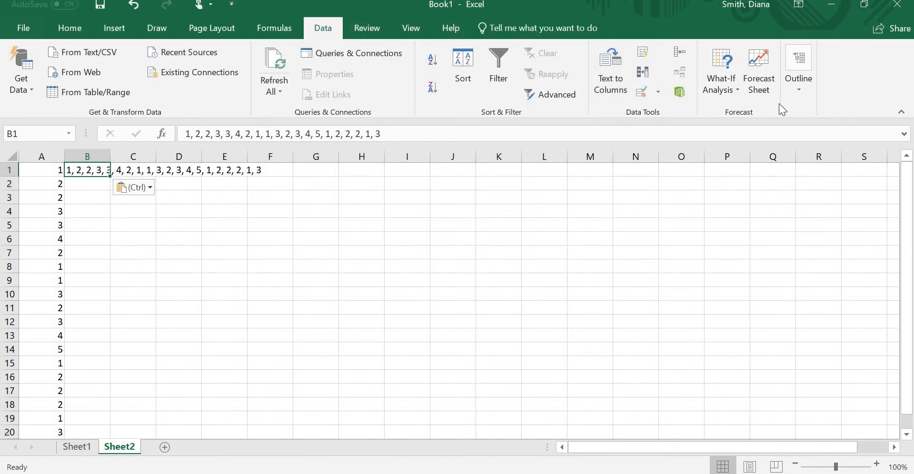
Step: Split B1 into columns as delimited text using comma and space, treating consecutive delimiters as one, with General format and destination $B$1
left_click(615, 82)
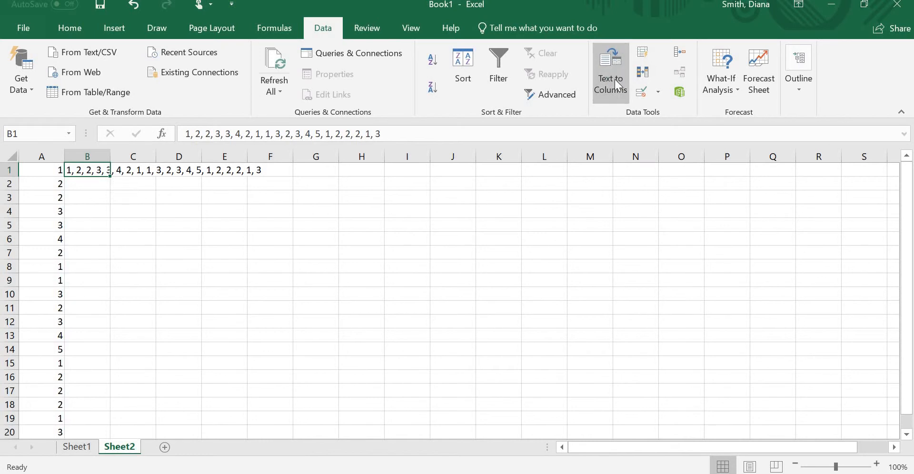
left_click(419, 147)
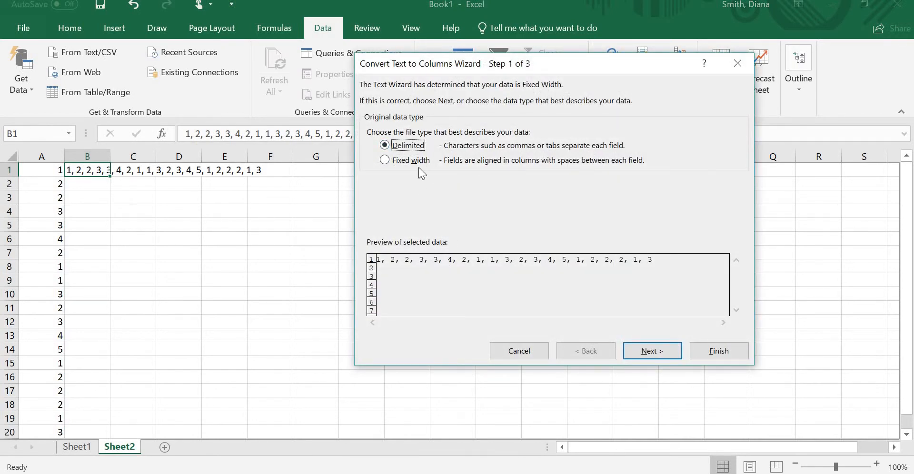
left_click(659, 355)
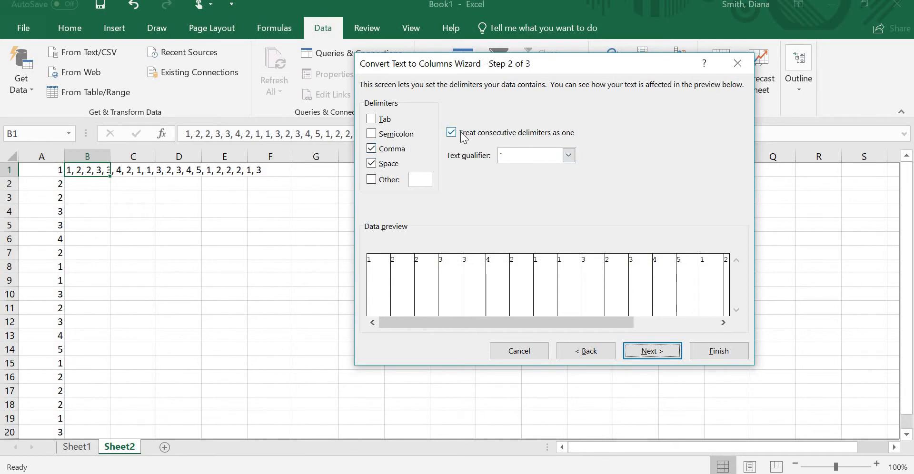
left_click(640, 352)
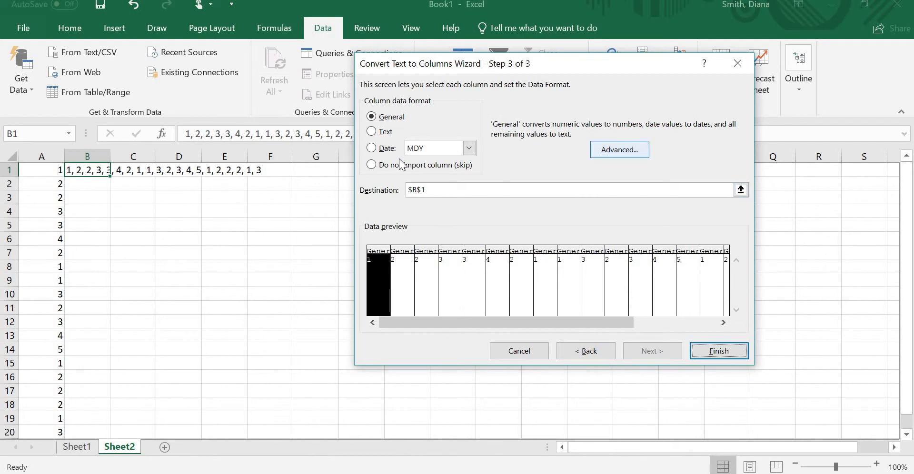
left_click(730, 349)
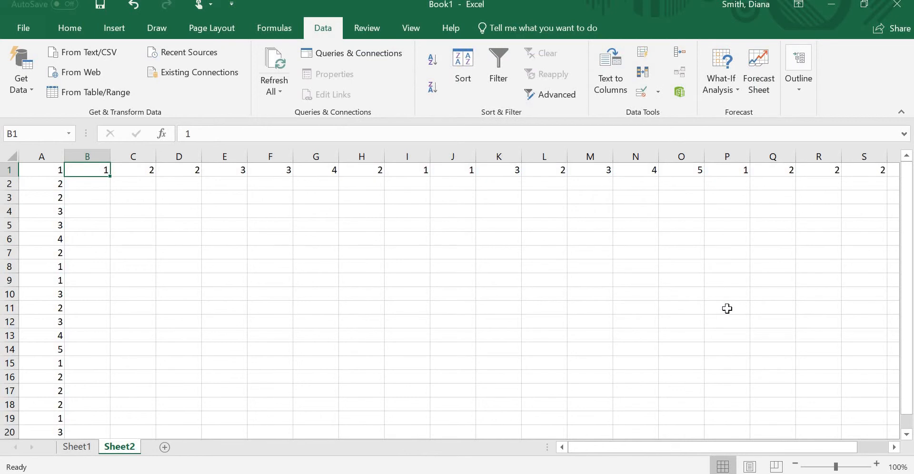
Step: Copy the split numbers in B1:U1 and paste them transposed over the list starting at A1
left_click(145, 178)
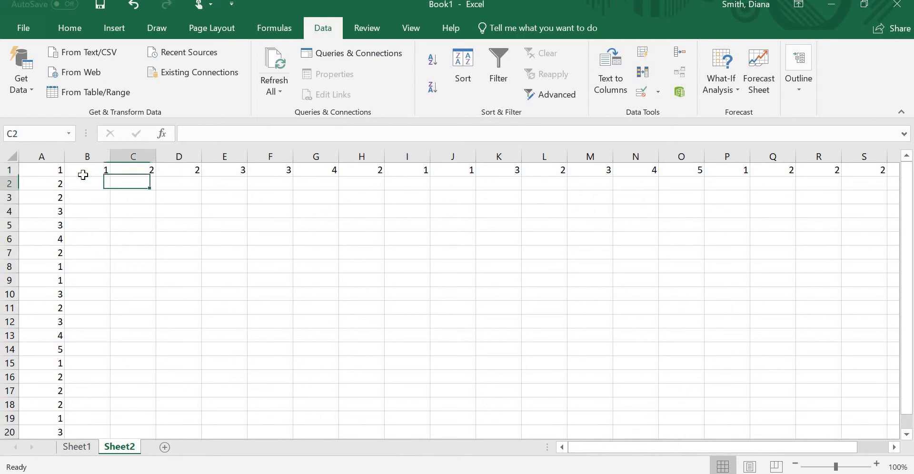
left_click_drag(75, 170, 770, 165)
right_click(770, 165)
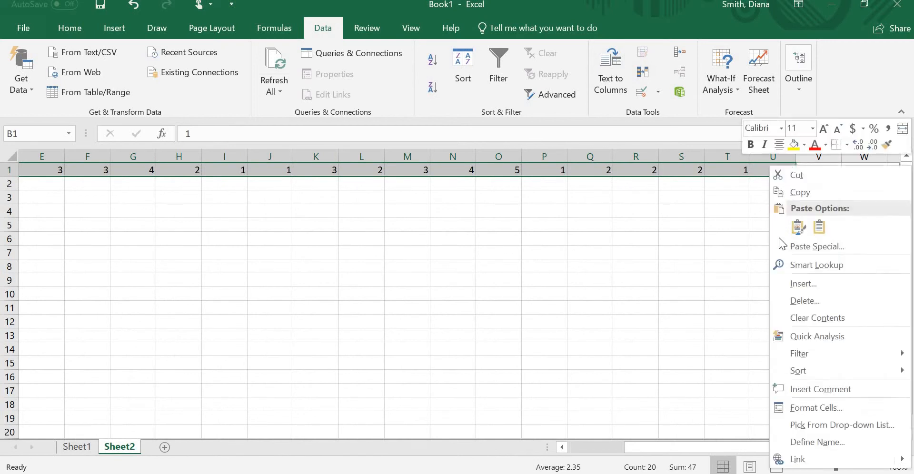
left_click(806, 193)
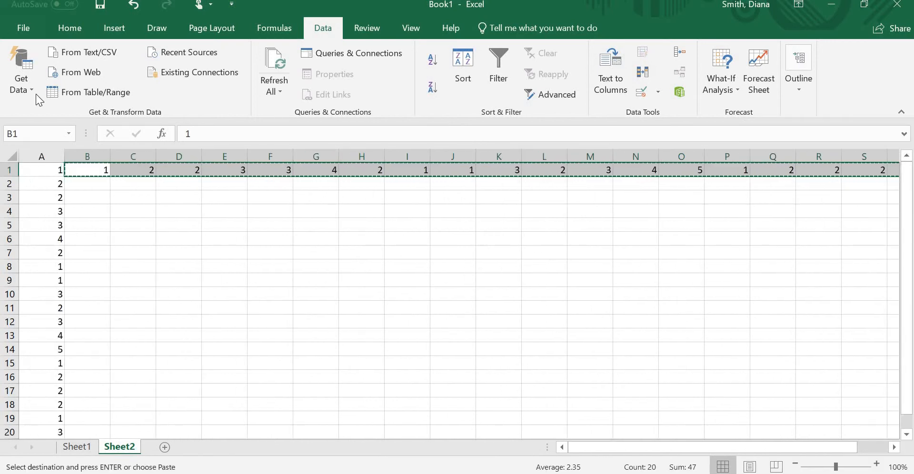
left_click(33, 170)
right_click(33, 171)
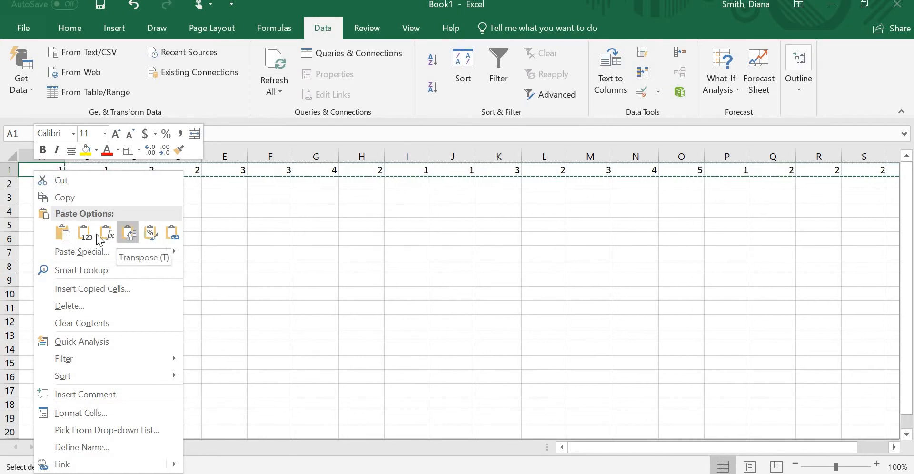
left_click(127, 238)
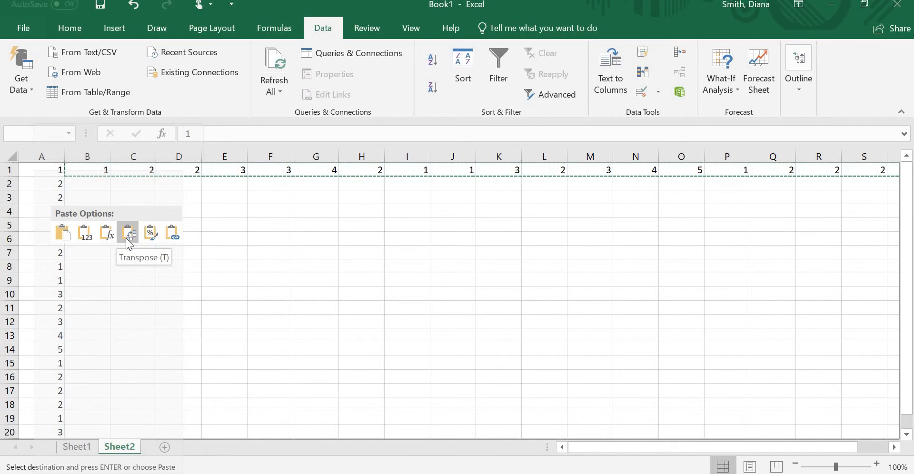
Step: Delete the horizontal numbers in B1:U1 so only the vertical list in column A remains
left_click(131, 197)
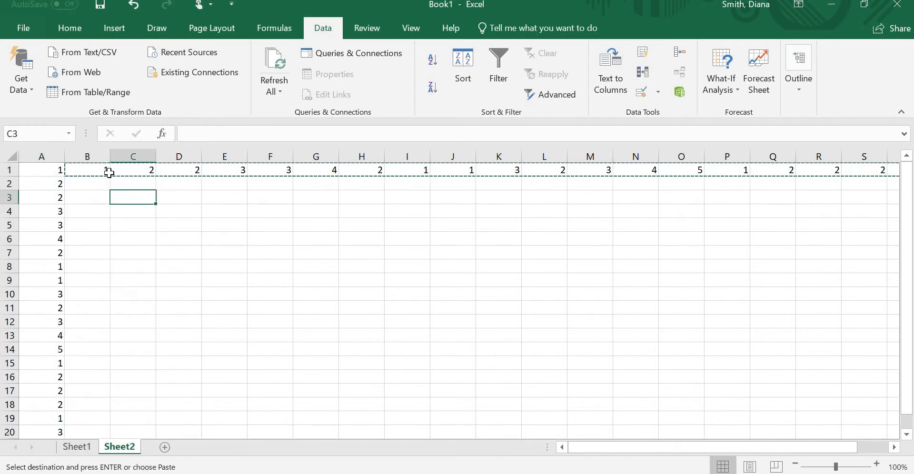
left_click_drag(109, 172, 840, 172)
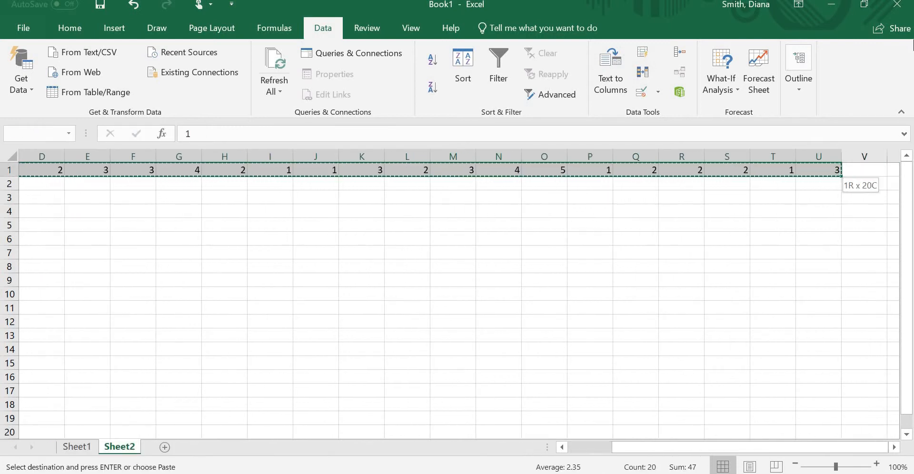
key("Delete")
key("Left")
key("Down")
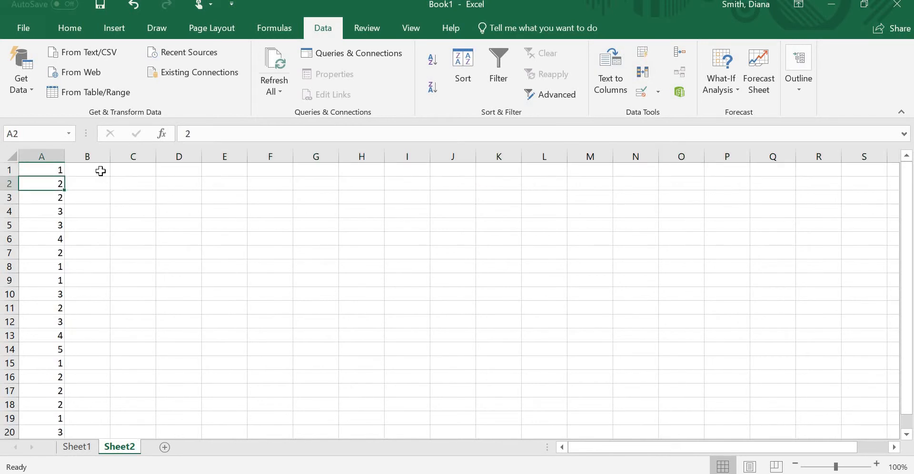
left_click(99, 172)
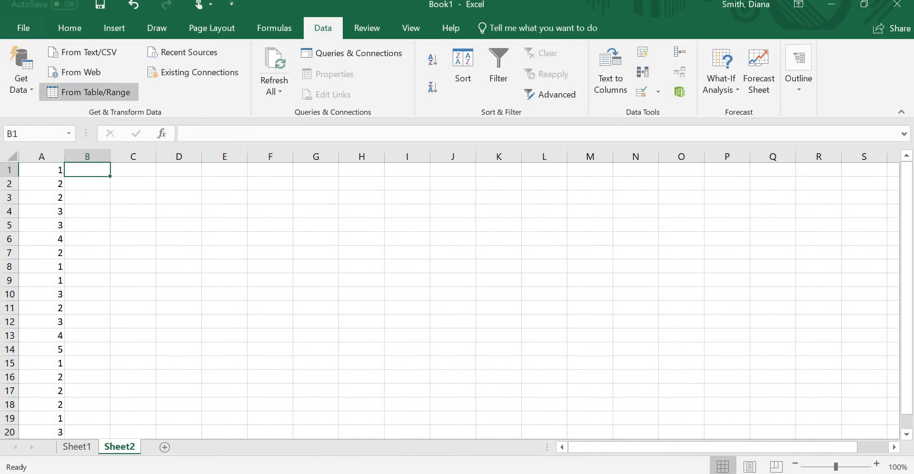
Step: Enter the table headings Number in D1 and Frequency in E1
left_click(36, 172)
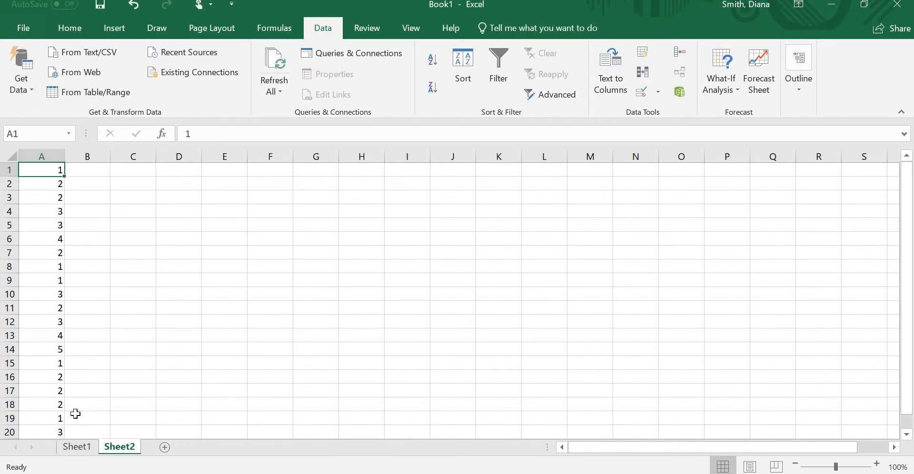
left_click(78, 171)
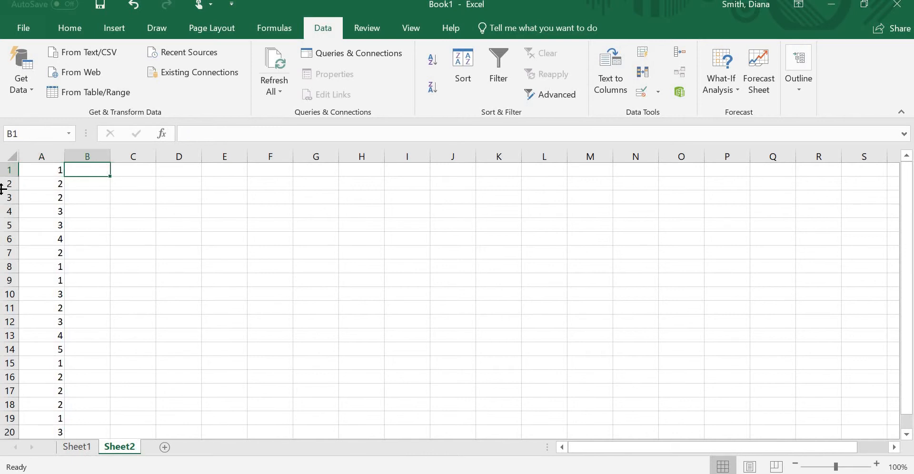
left_click(199, 189)
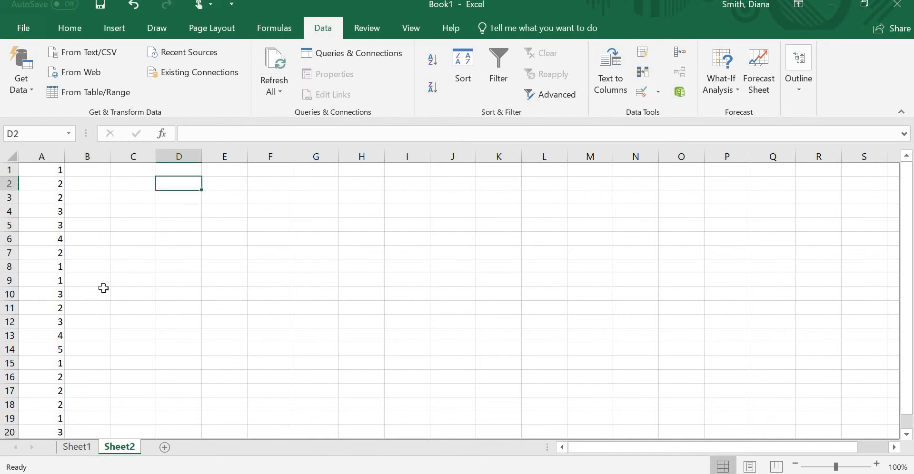
left_click(164, 166)
type("Number")
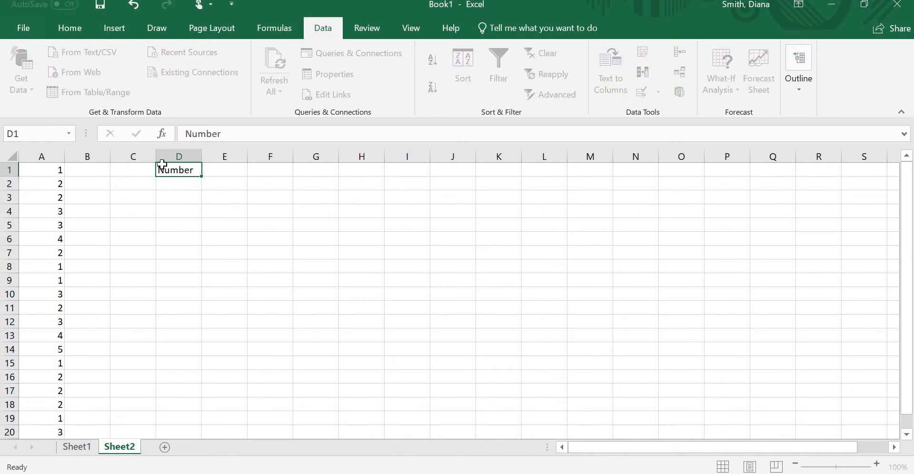
key("Tab")
type("Frequency")
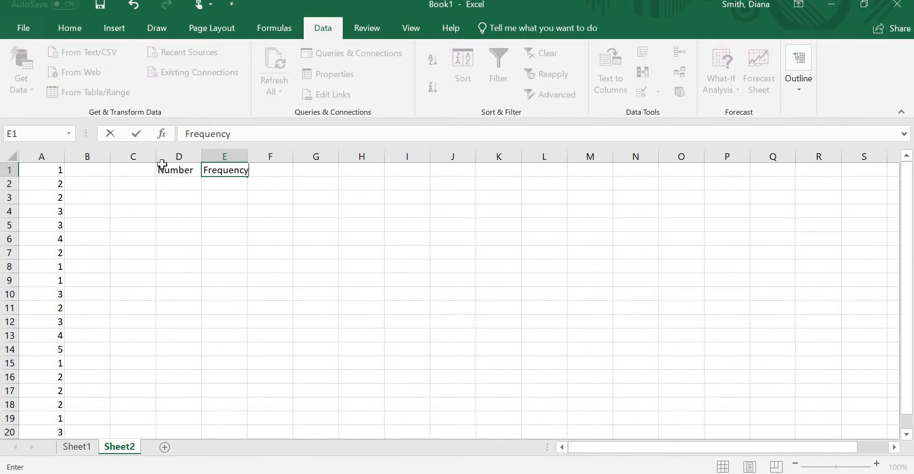
key("Return")
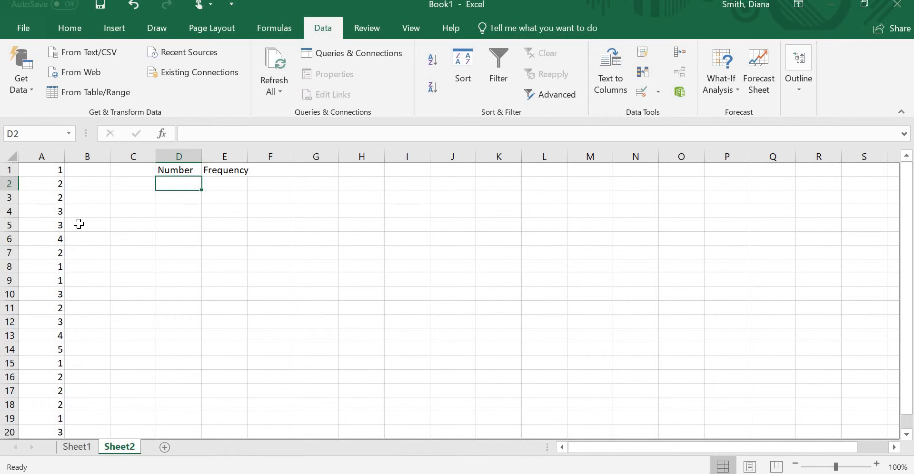
Step: List the values 1, 2, 3, 4 and 5 down D2:D6 under the Number heading
scroll(67, 174, "down", 2)
scroll(45, 334, "up", 2)
type("1")
key("Return")
type("2")
key("Return")
type("3 4")
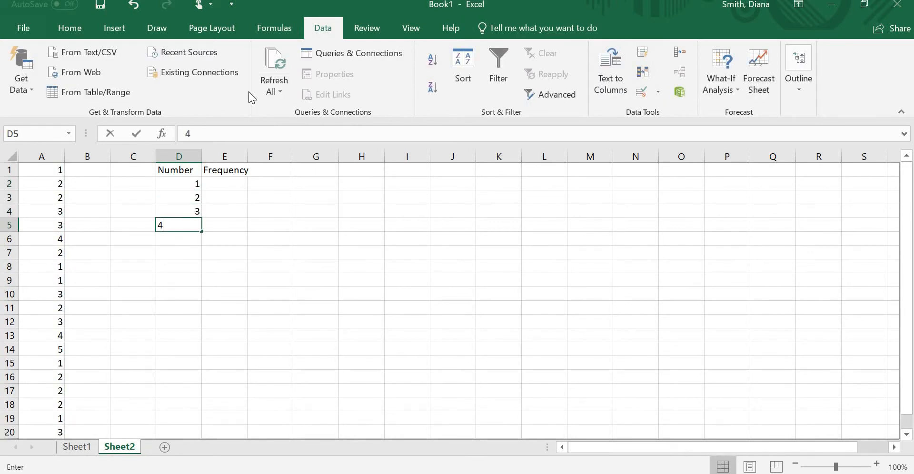
key("Return")
type("5")
key("Return")
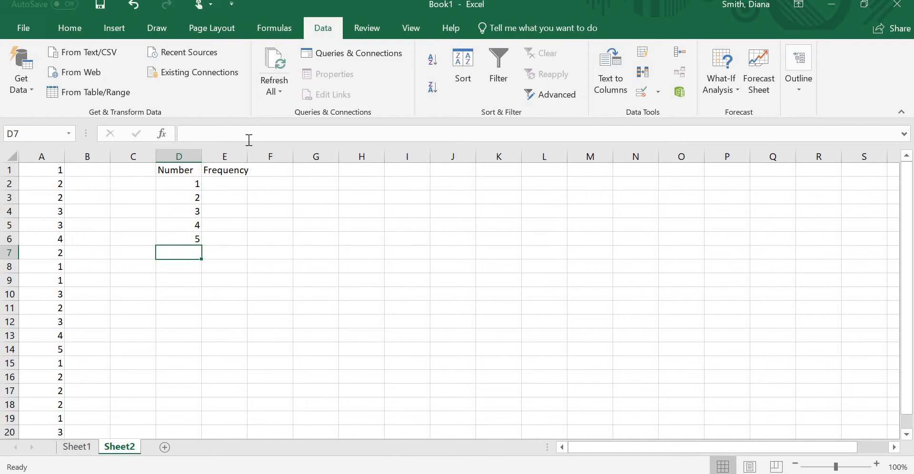
Step: Enter the formula =countif(a1:a20,1) in E2 to count the ones in the column A list
left_click(232, 183)
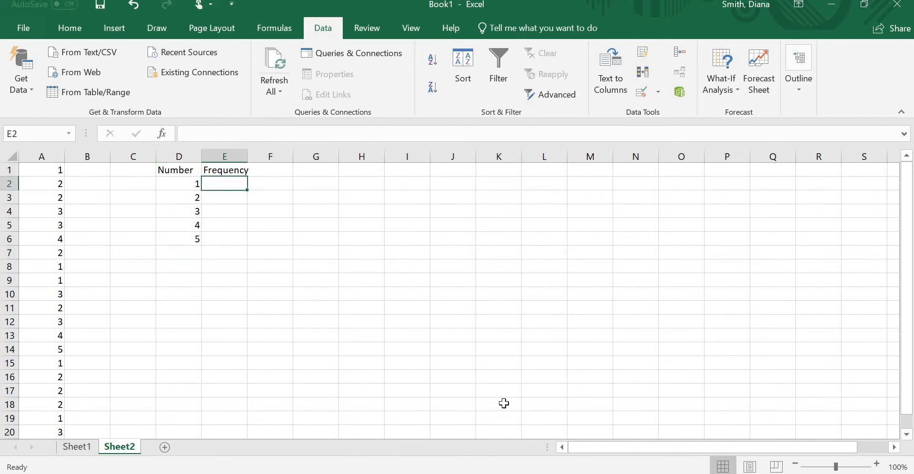
type("=cou")
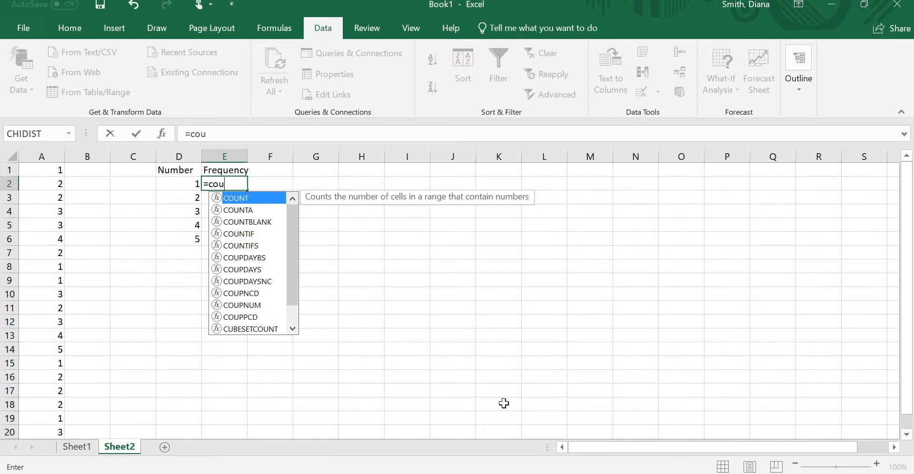
type("ntif(")
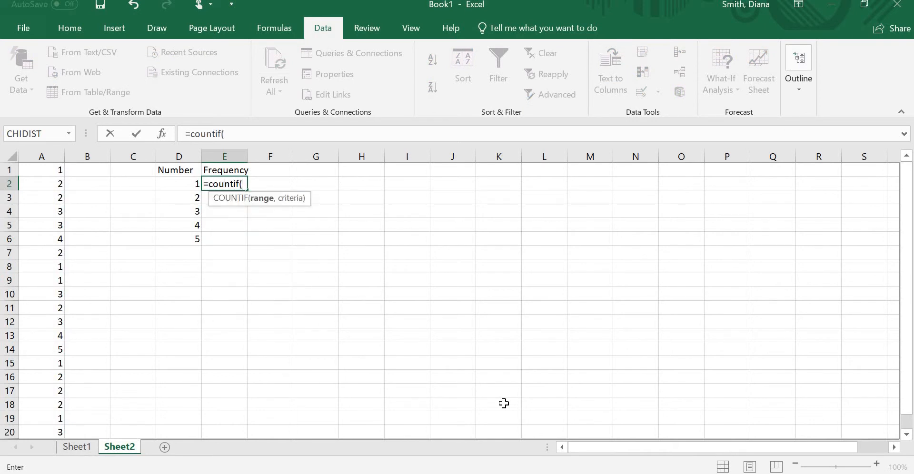
type("a1:")
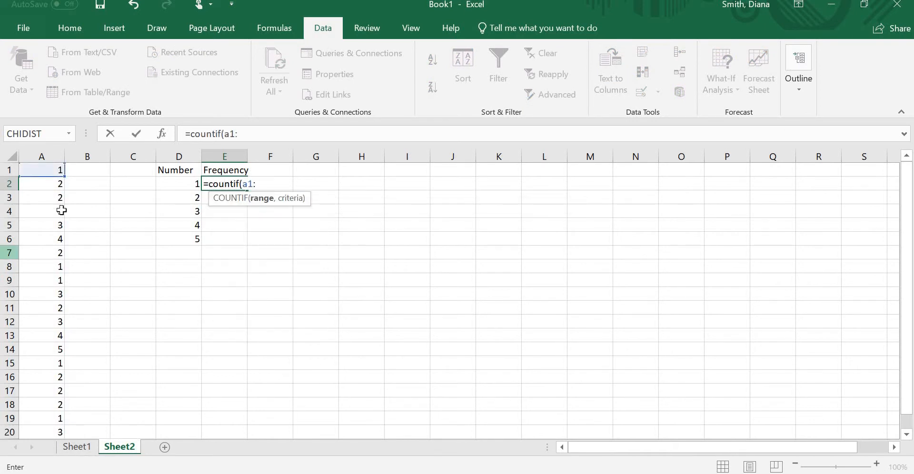
scroll(61, 229, "down", 2)
scroll(57, 344, "up", 2)
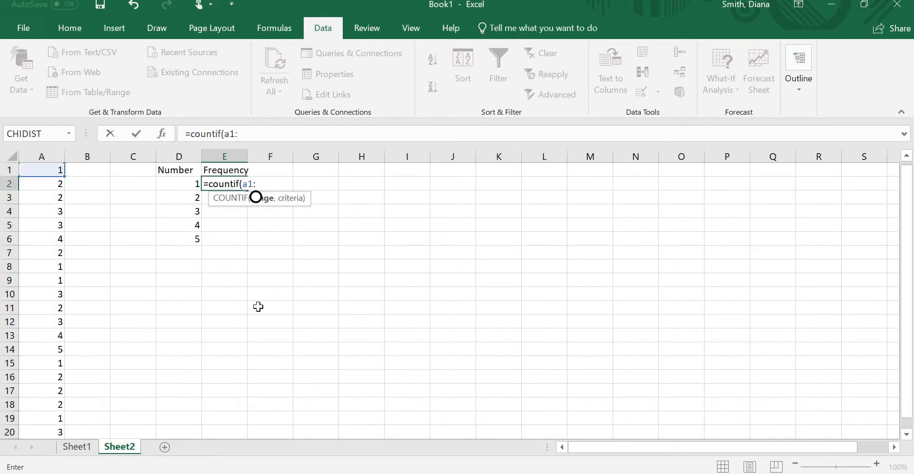
type("a20")
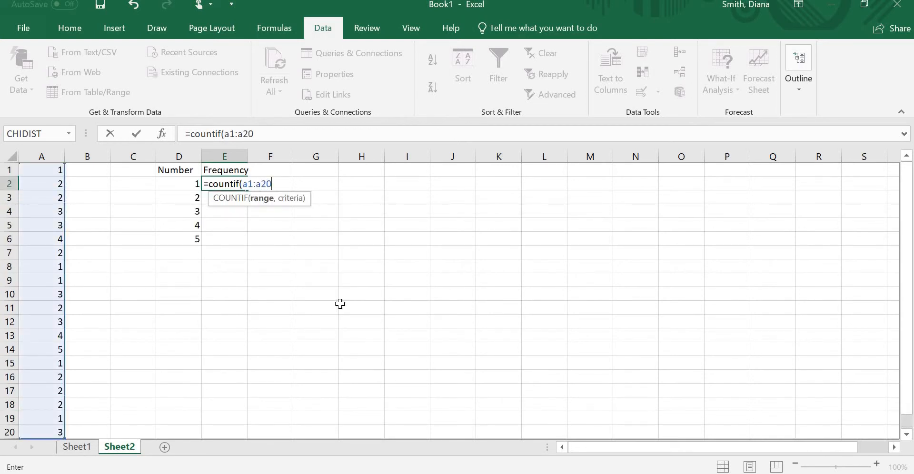
type(",10")
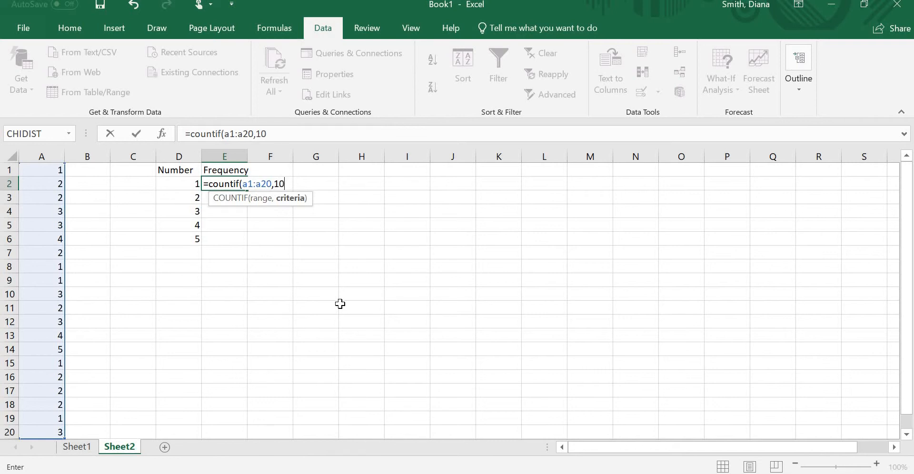
key("BackSpace")
type(")")
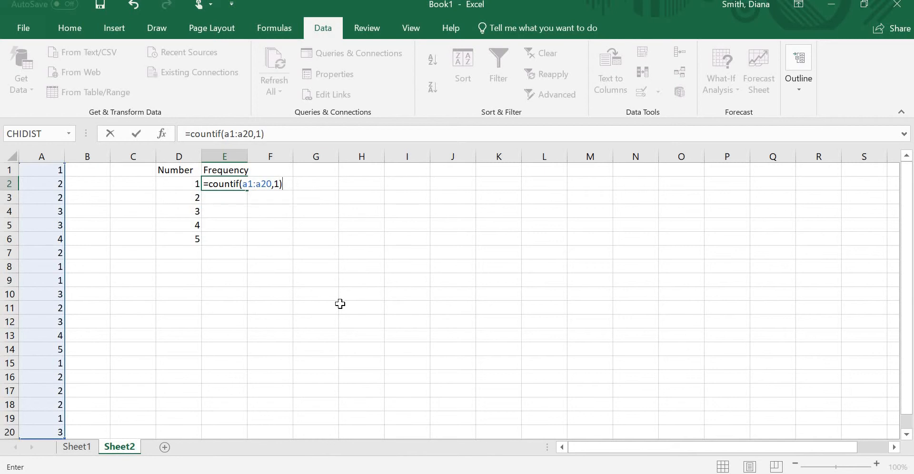
key("Return")
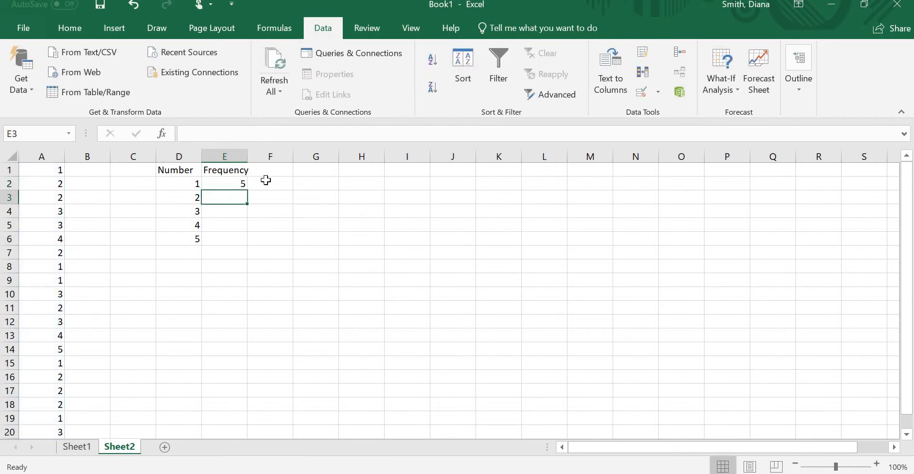
Step: Write the formula as plain text, countif(a1:a20,1), in F2 beside the first frequency
double_click(267, 180)
type("coun")
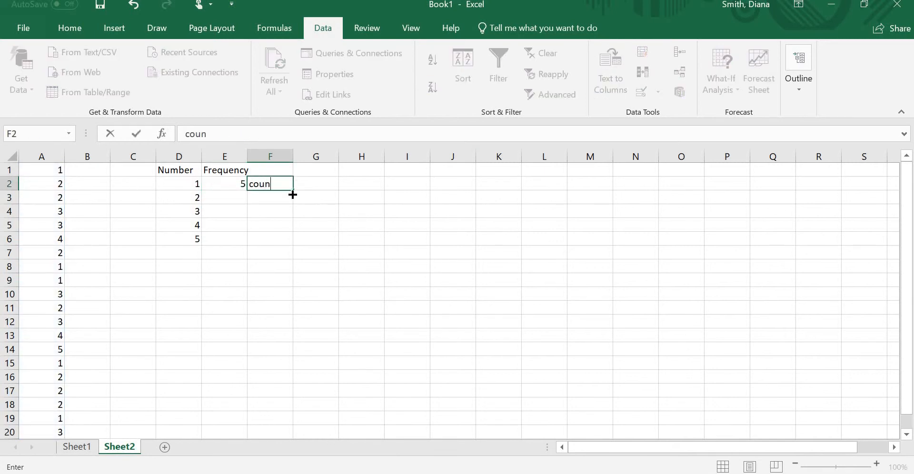
type("tif(a1:a20,1")
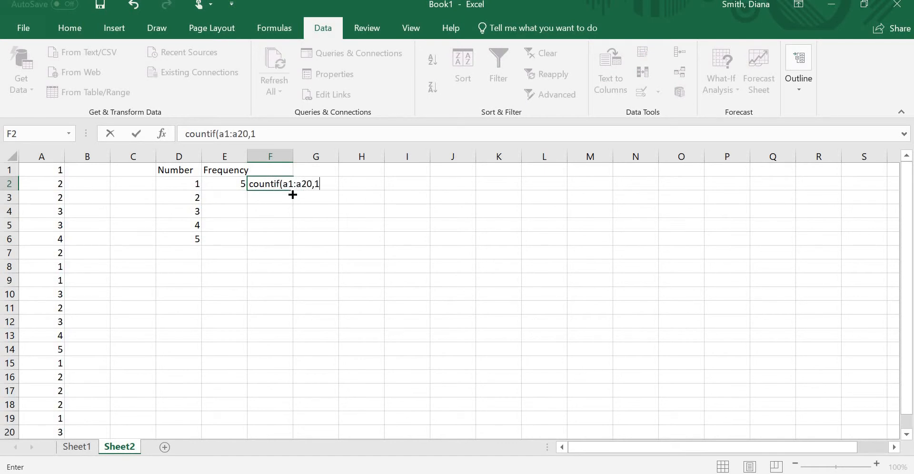
type(")")
key("Return")
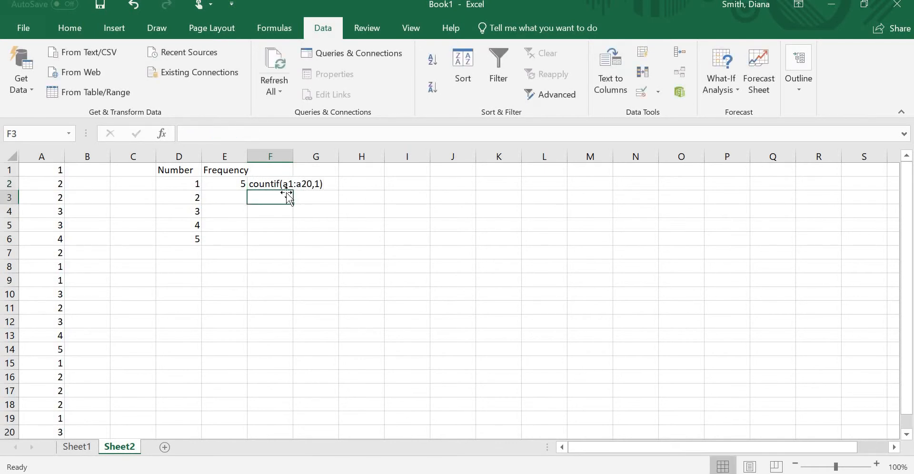
Step: Enter the formula =countif(a1:a20,2) in E3 to count the twos in the list
left_click(229, 200)
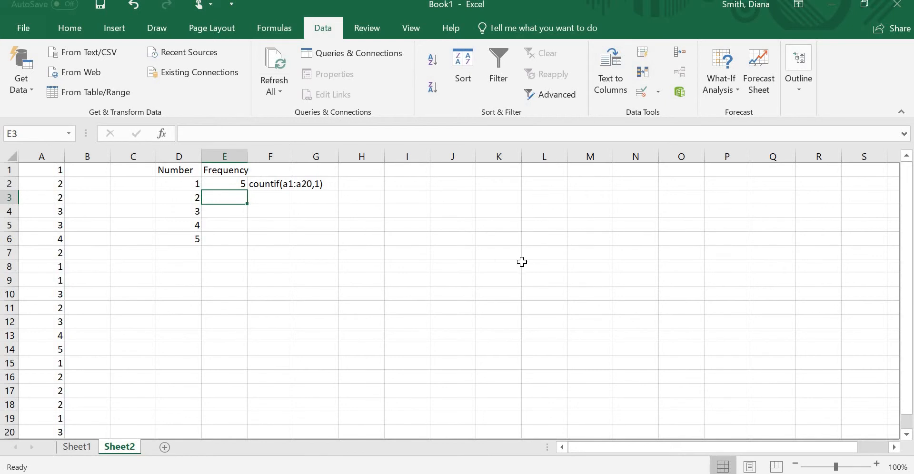
type("=counti")
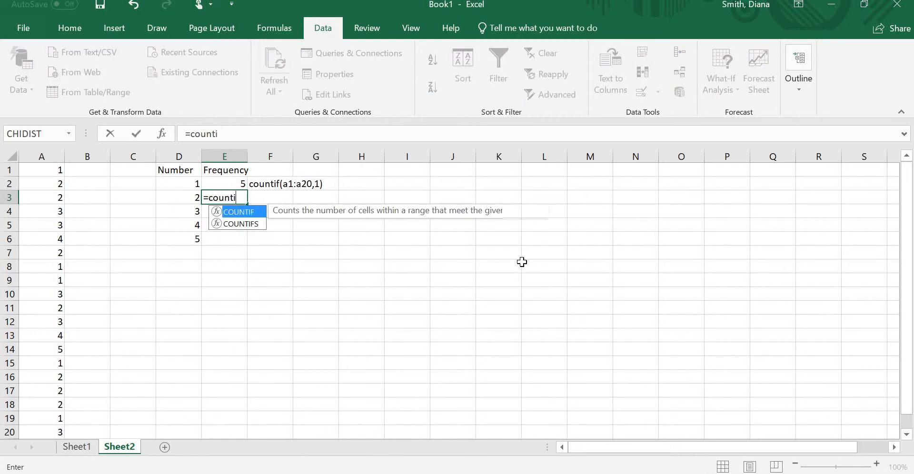
type("f(")
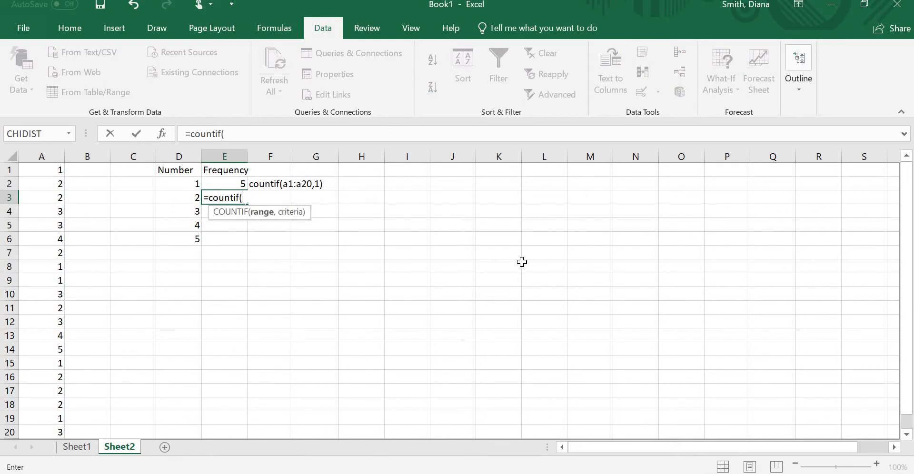
type("a1:a20")
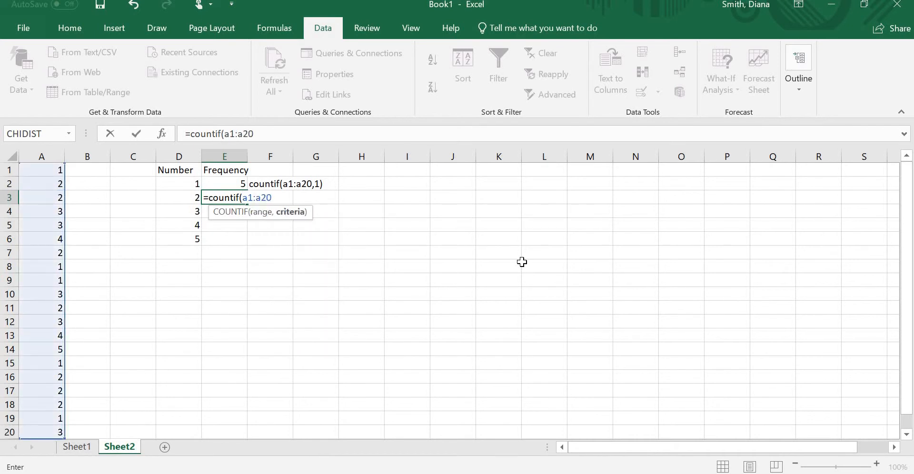
type(",2)")
key("Return")
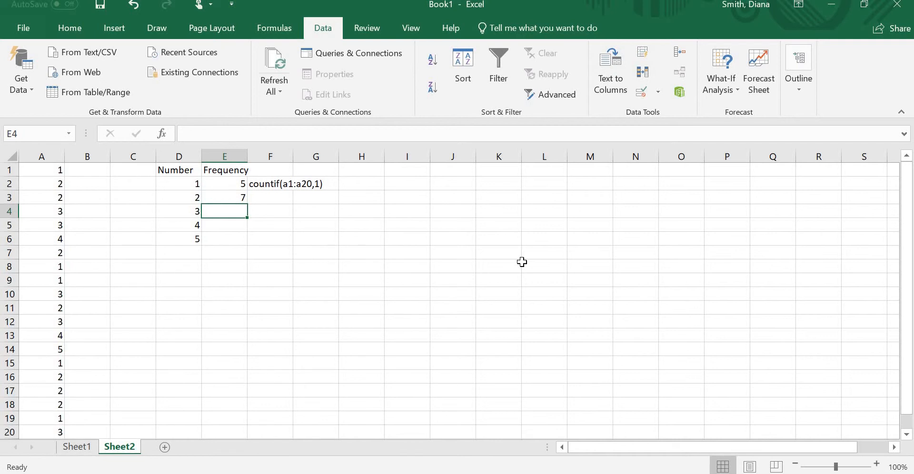
Step: Enter =countif(a1:a20,D4) in E4, using the number cell D4 as the criterion
type("=")
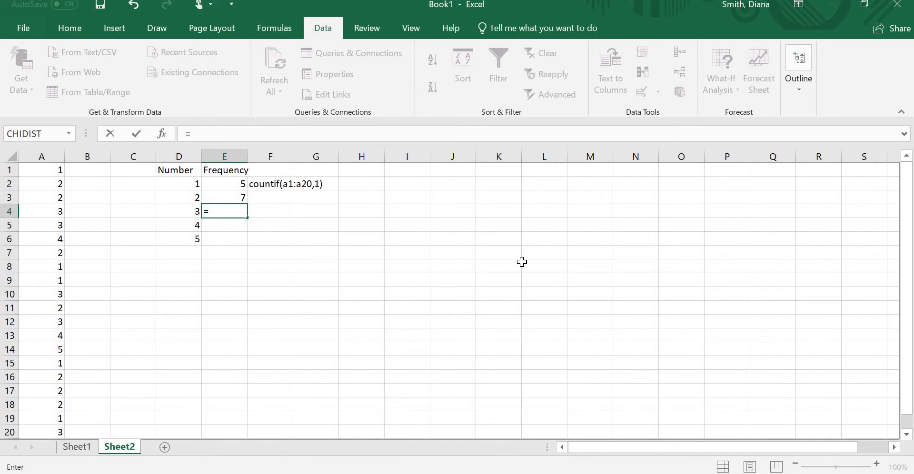
type("countif(")
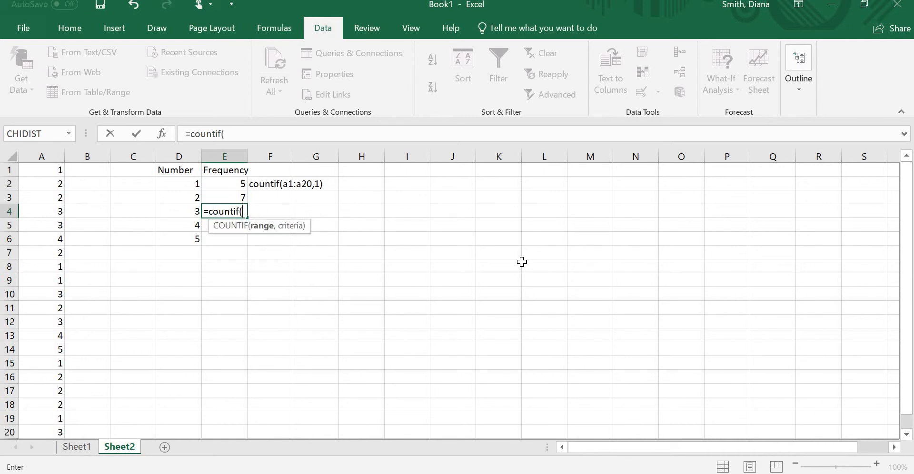
type("a1:a20")
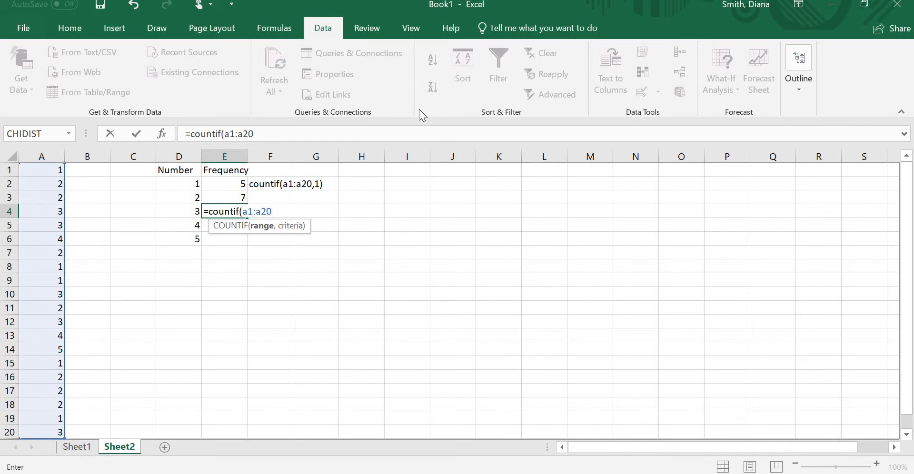
type(",")
left_click(171, 208)
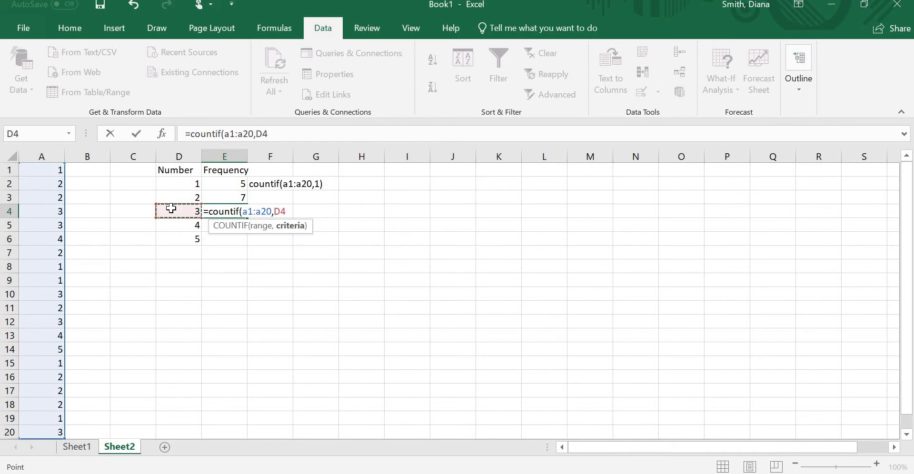
type(")")
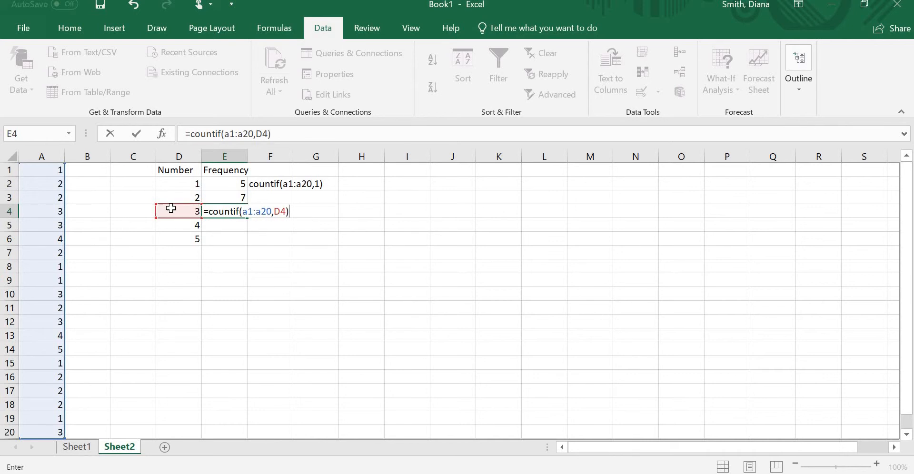
key("Return")
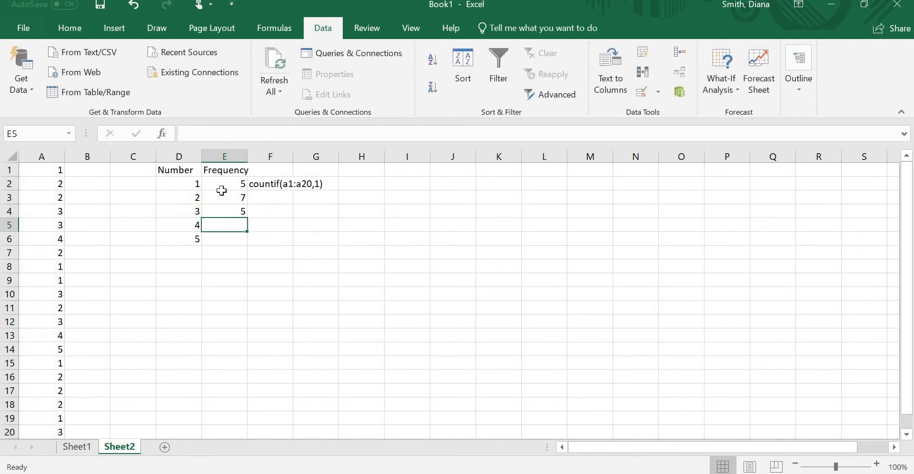
Step: Make the counted range in E4 absolute, =COUNTIF($A$1:$A$20,D4), and copy the formula down to E6
left_click(218, 210)
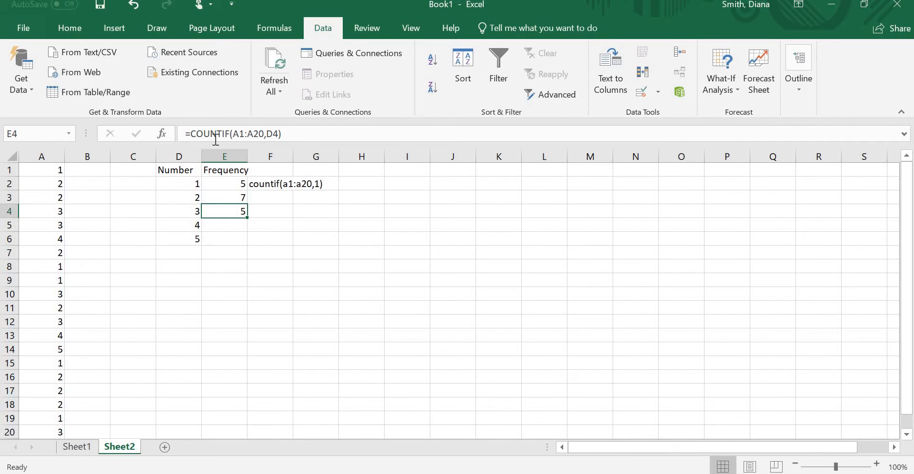
left_click(241, 133)
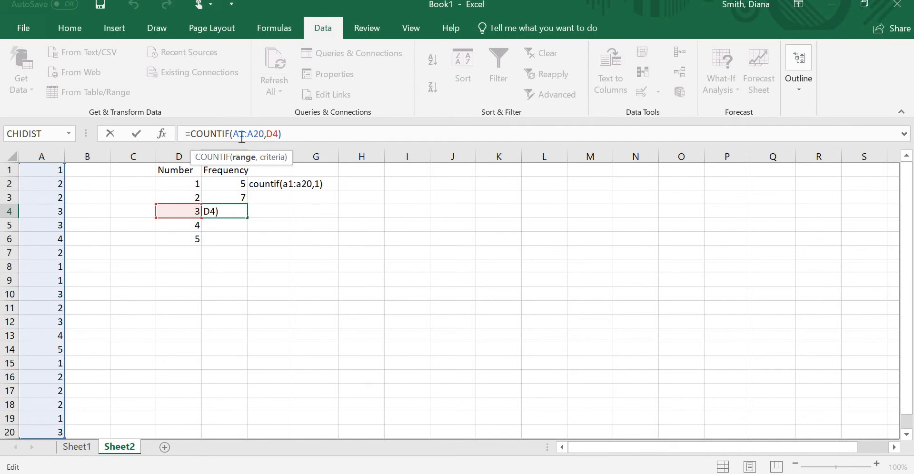
left_click(242, 135)
key("F4")
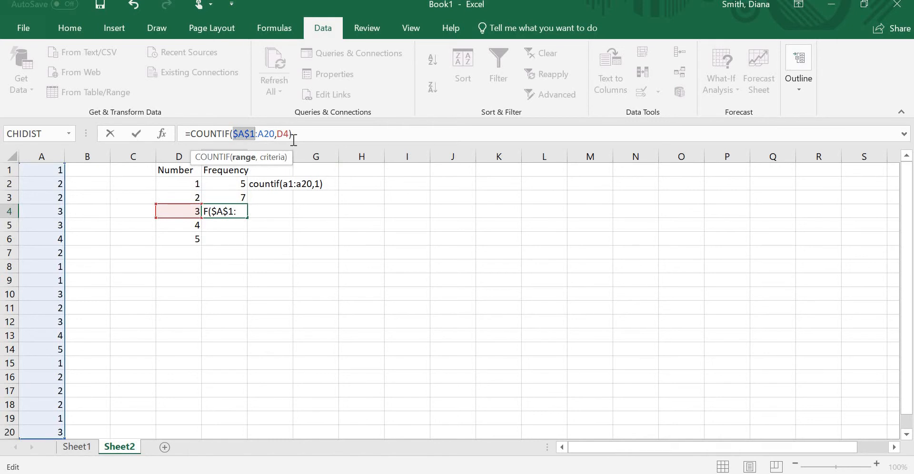
left_click(270, 133)
key("F4")
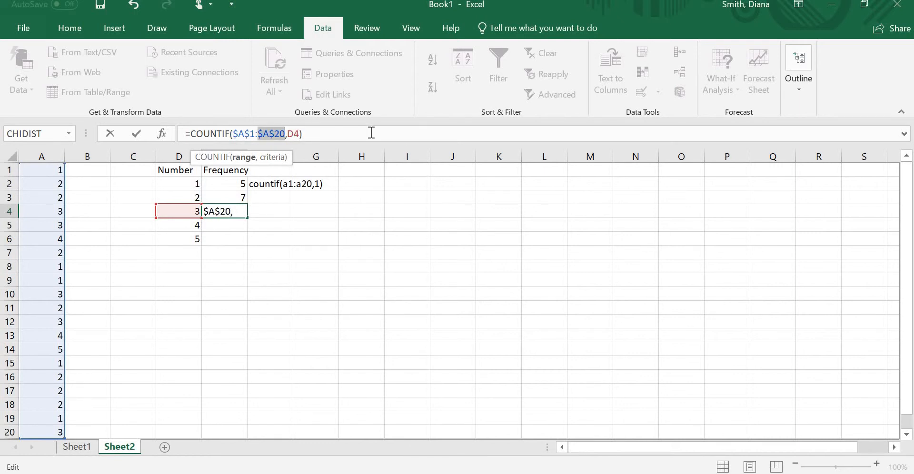
left_click(303, 133)
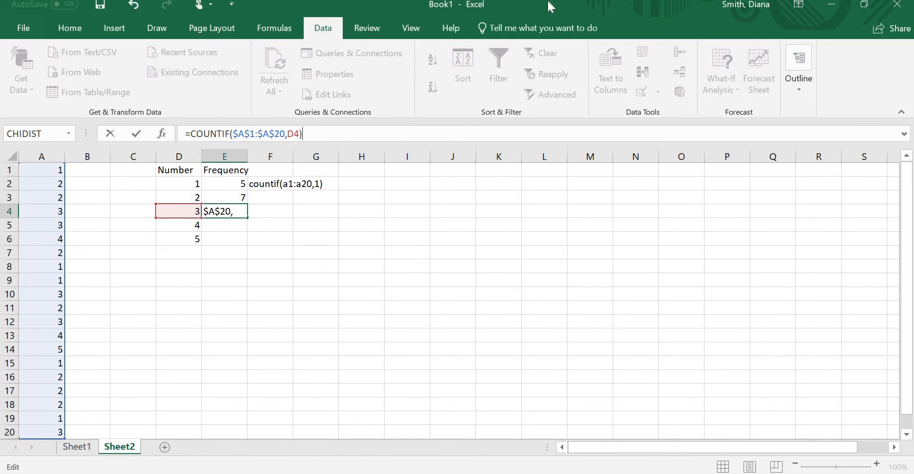
key("Return")
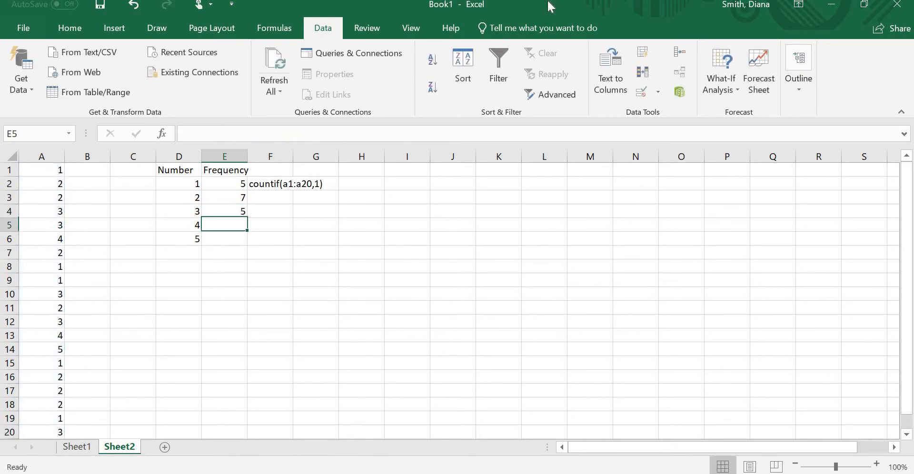
left_click(235, 212)
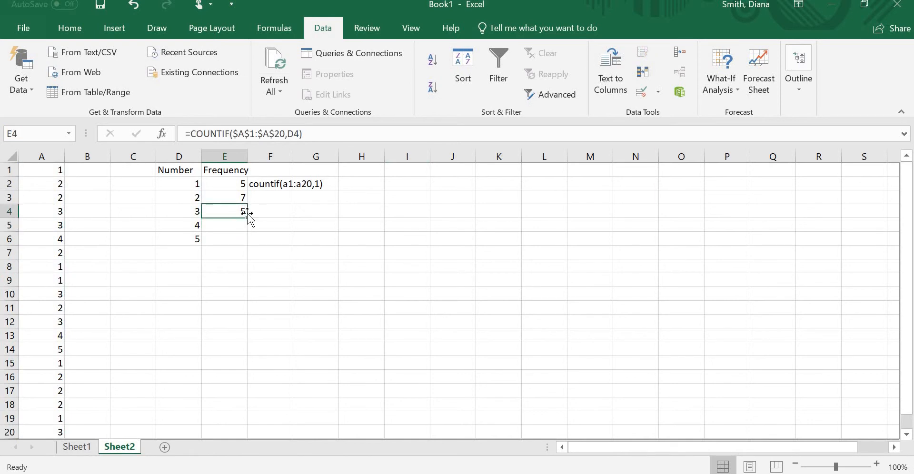
left_click_drag(247, 217, 253, 243)
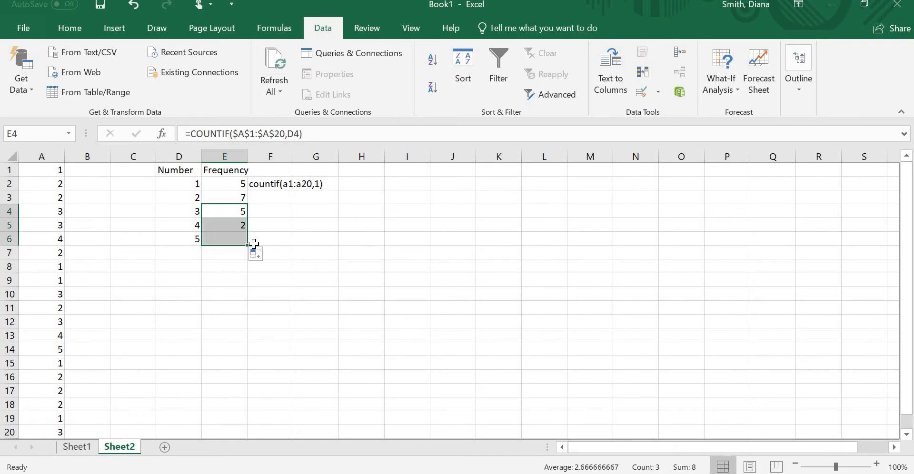
Step: Inspect the copied formulas in E5 and E6, checking which range and criterion cell each one refers to
left_click(224, 228)
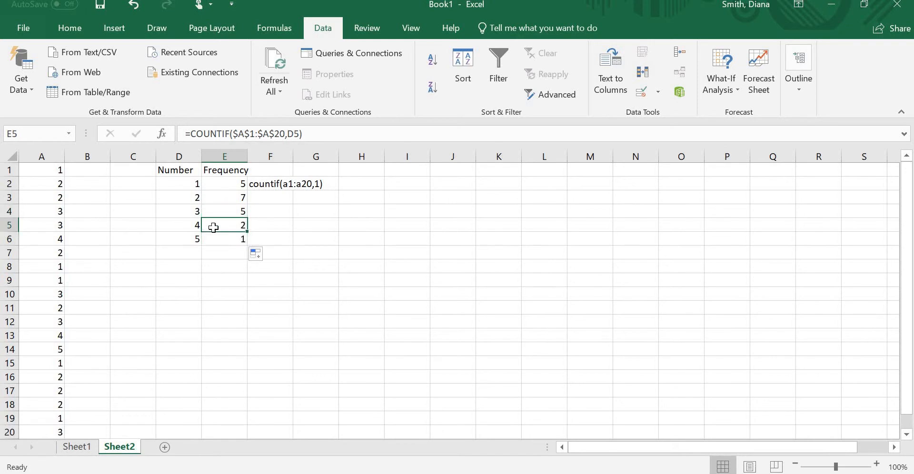
left_click(270, 134)
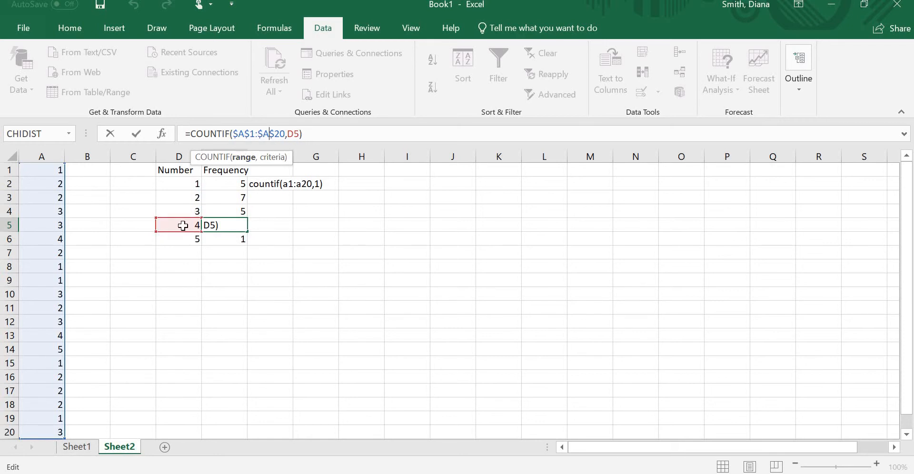
left_click(335, 131)
key("Return")
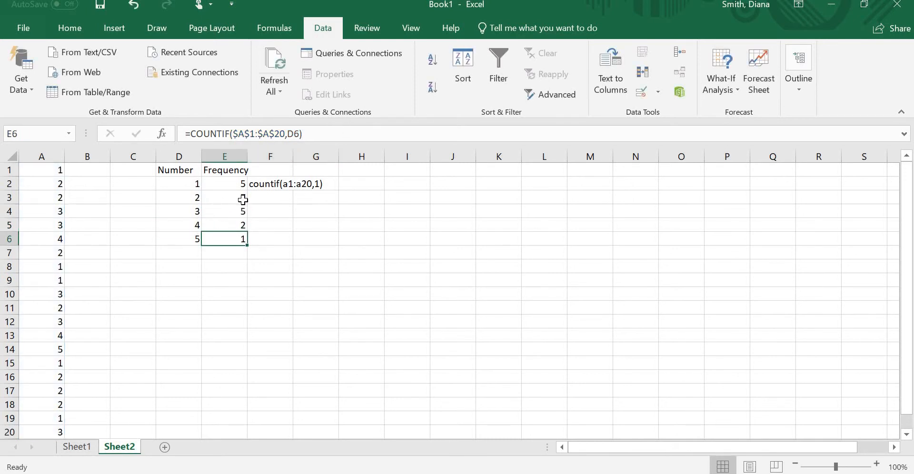
left_click(243, 141)
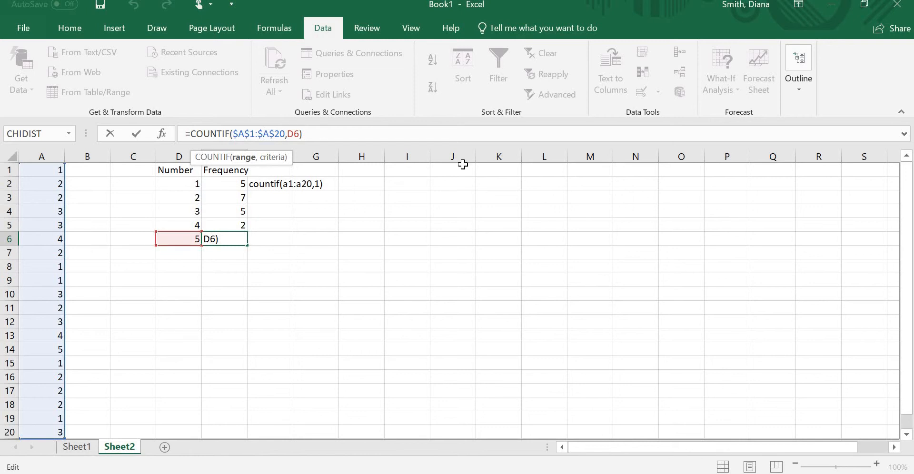
key("Return")
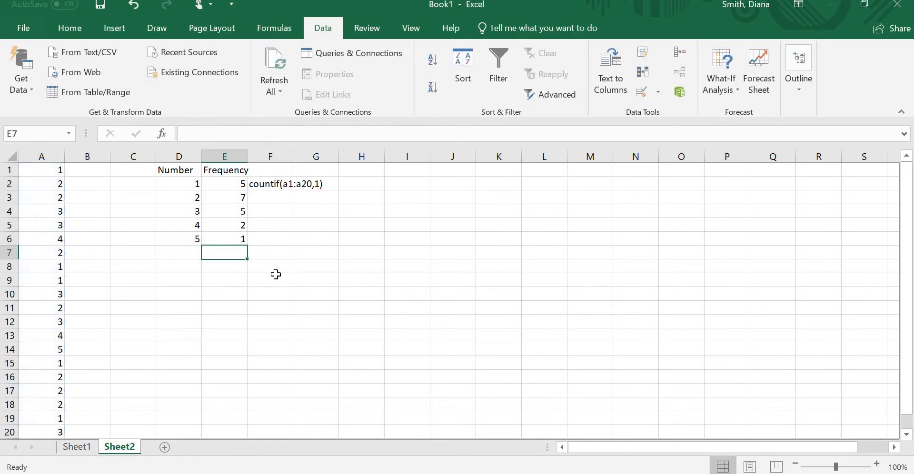
Step: Sort column A from smallest to largest and check its fours and fives against the frequency table
left_click(44, 155)
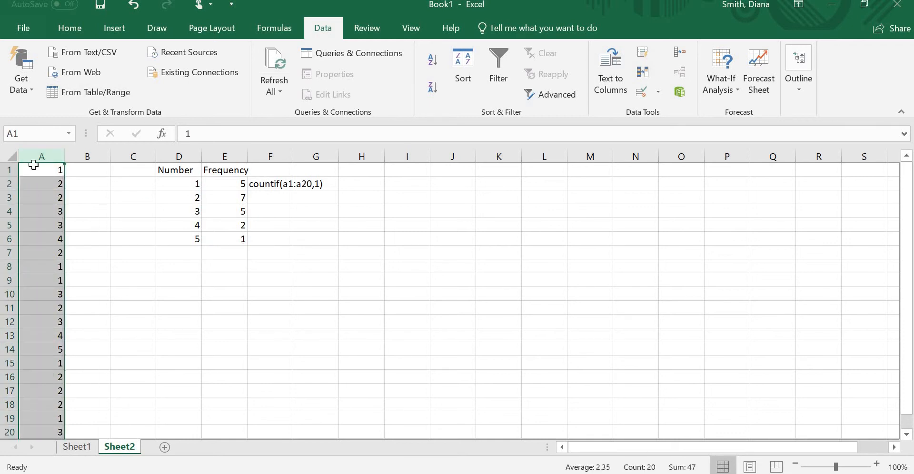
left_click(433, 63)
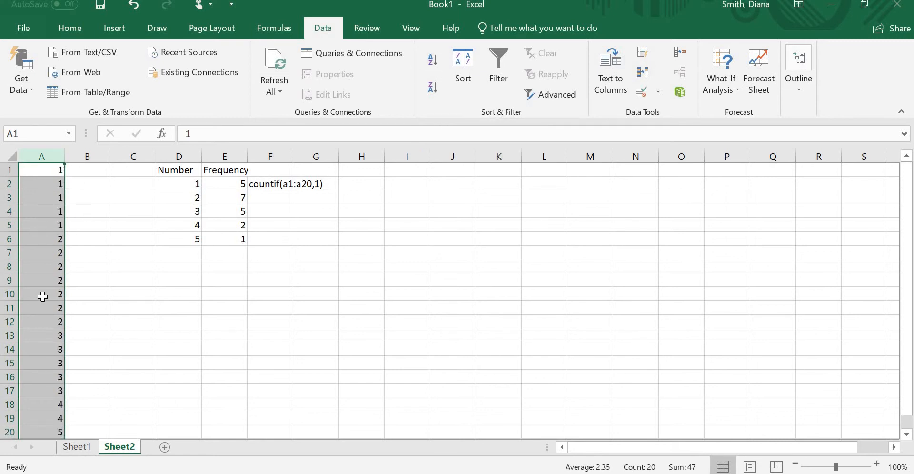
left_click(280, 239)
left_click_drag(54, 419, 55, 405)
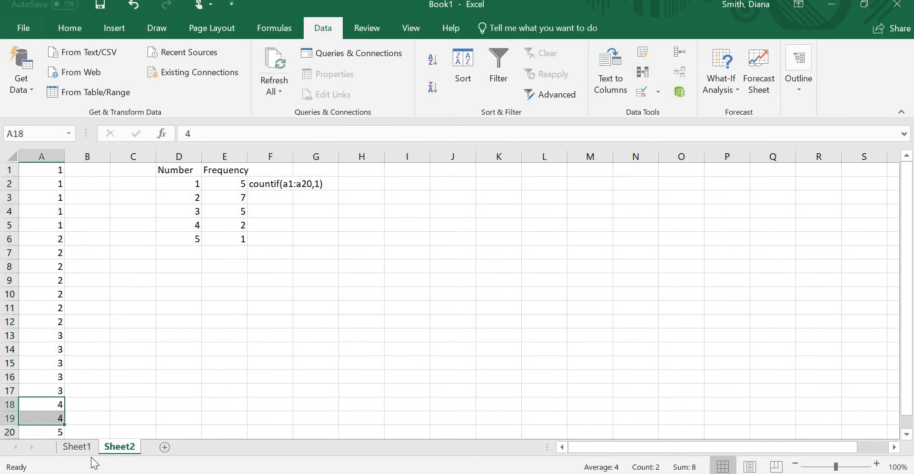
left_click(167, 360)
left_click(54, 431)
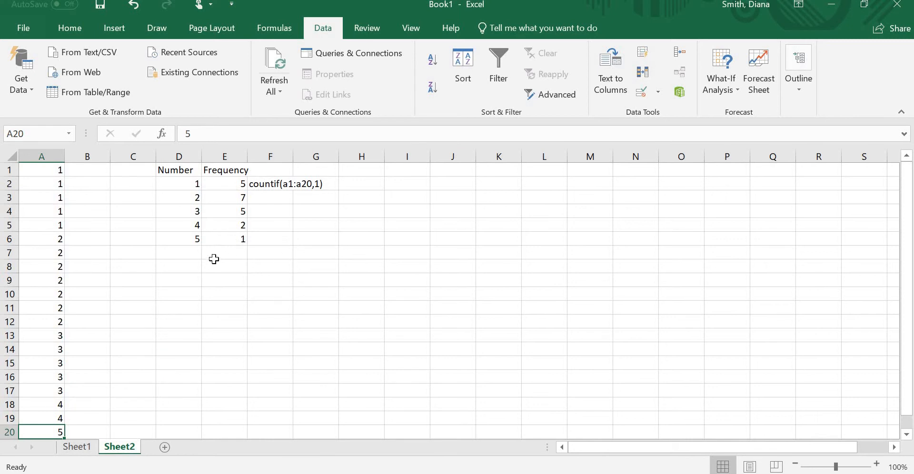
Step: Remove the absolute references from the E4 formula, making it =COUNTIF(A1:A20,D4)
left_click(237, 212)
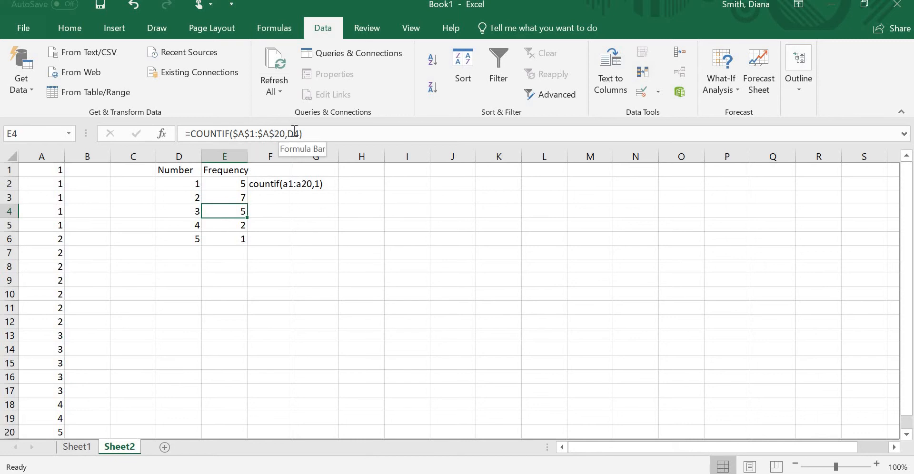
left_click(274, 134)
key("BackSpace")
key("Left")
key("BackSpace")
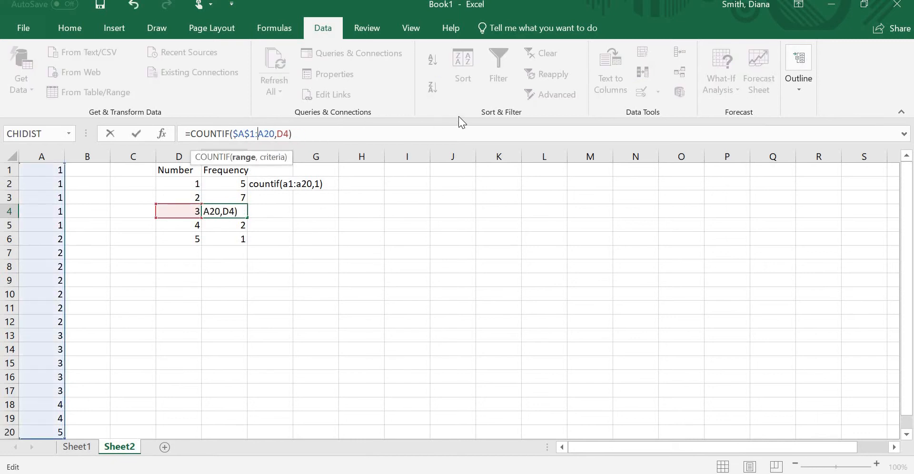
key("Left")
key("Left")
key("BackSpace")
key("Left")
key("BackSpace")
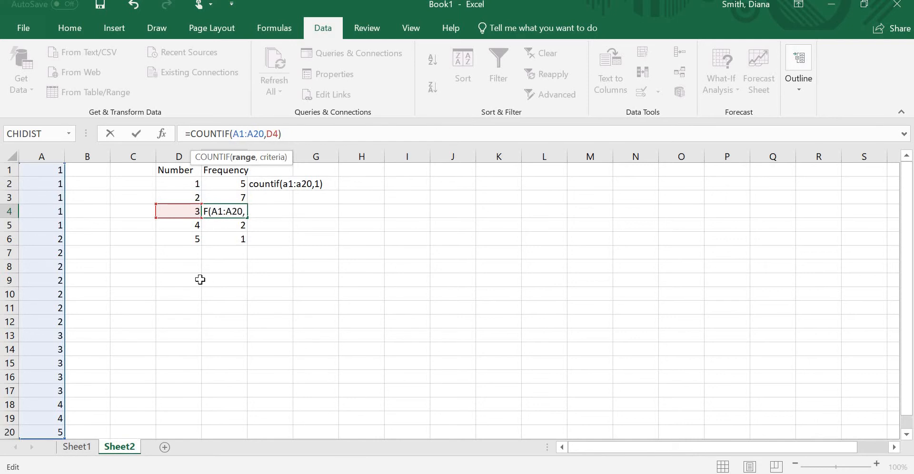
key("shift+Return")
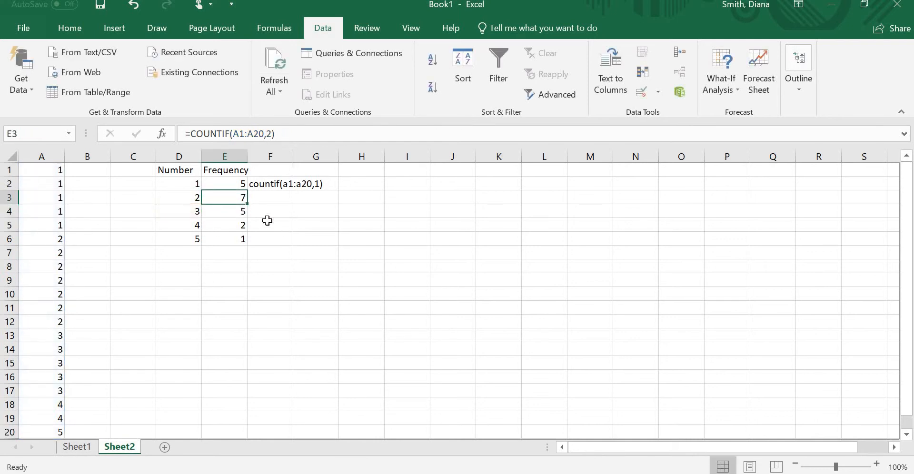
Step: Copy the relative formula in E4 down to E6 and inspect the ranges used in E5 and E6
left_click(226, 215)
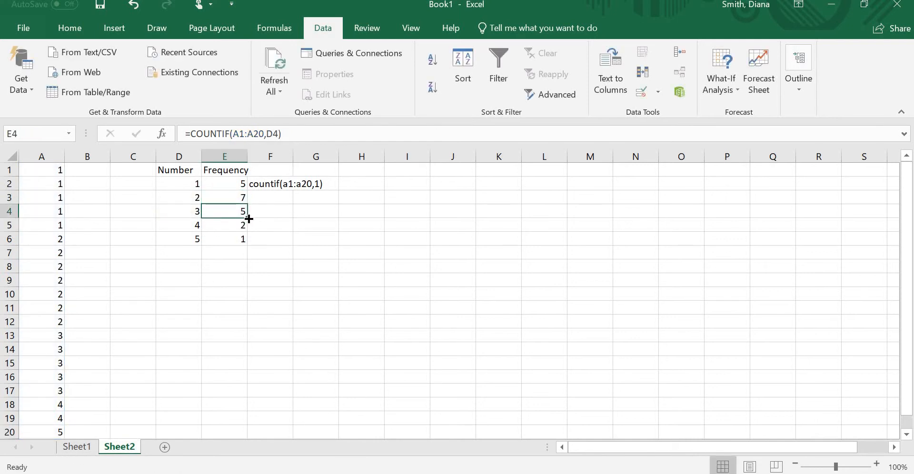
left_click_drag(247, 218, 252, 245)
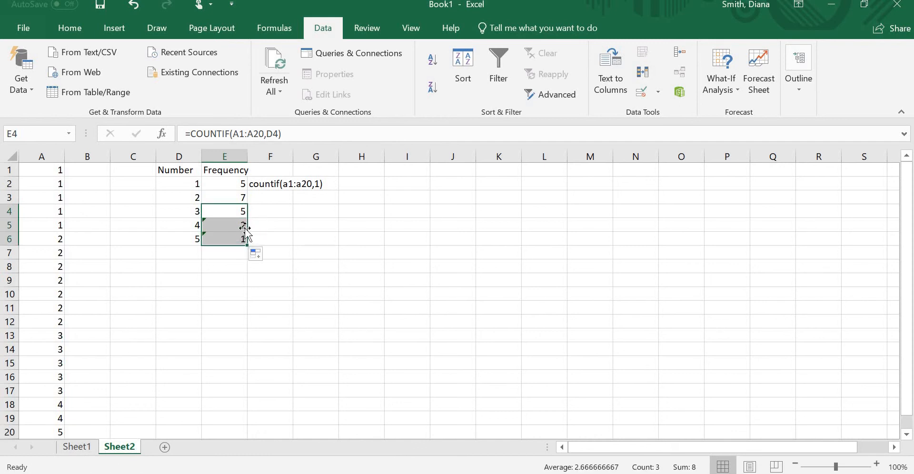
left_click(225, 226)
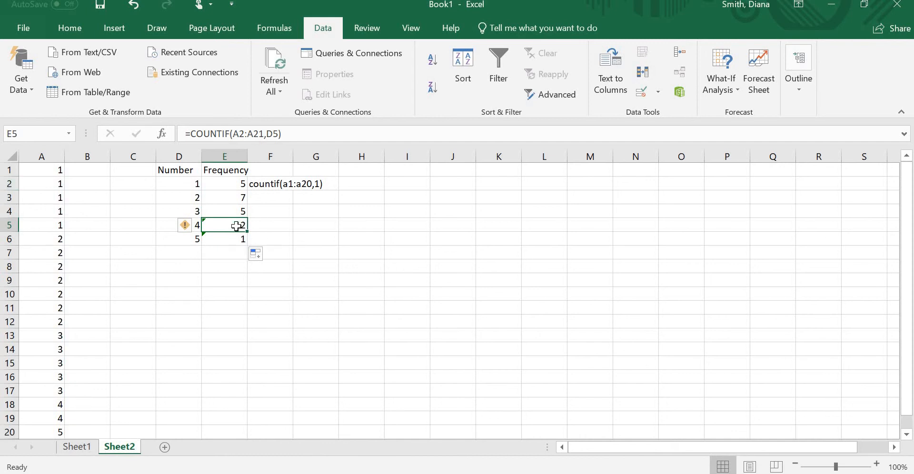
left_click(244, 134)
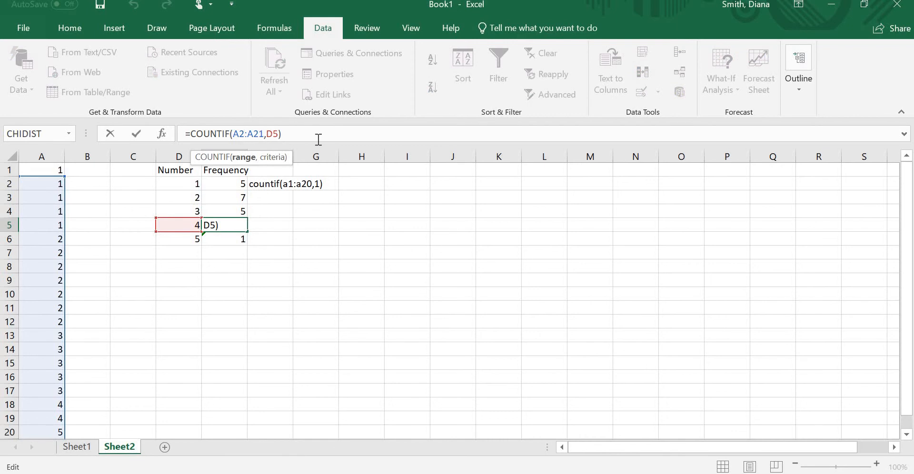
key("Return")
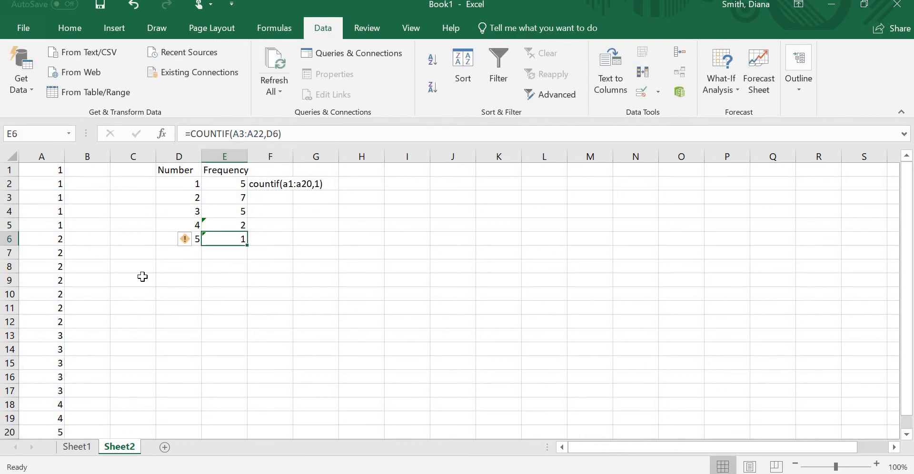
left_click(241, 133)
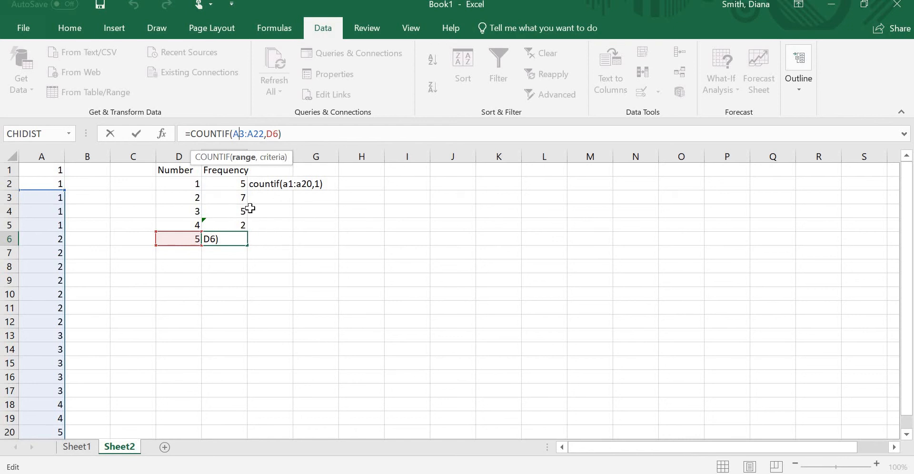
key("Return")
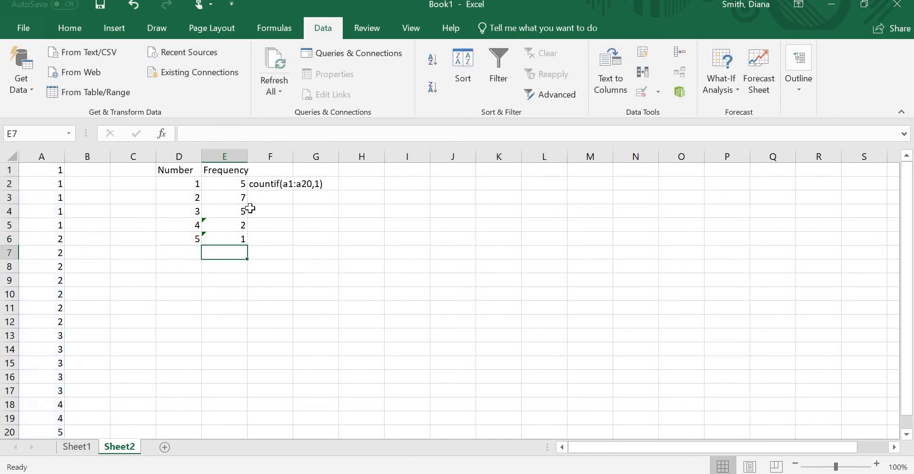
Step: Edit the E4 formula so both ends of its counting range are absolute, making it =COUNTIF($A$1:$A$20,D4)
key("Up")
key("Up")
key("Up")
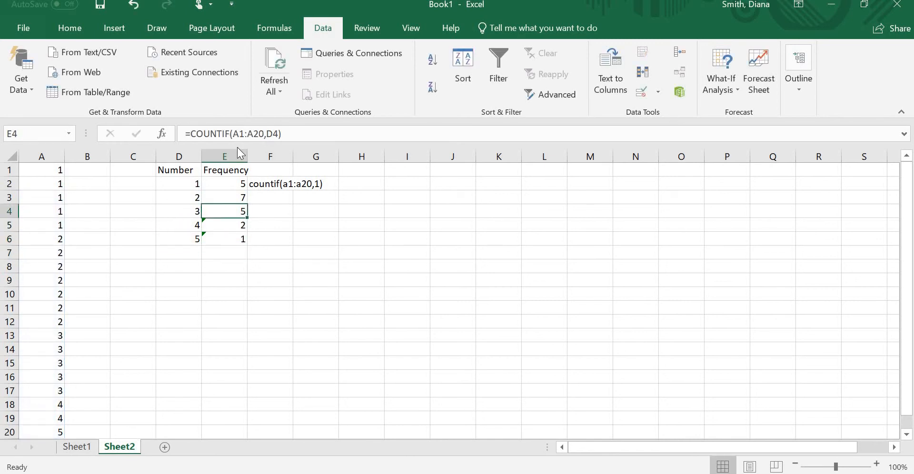
left_click(238, 134)
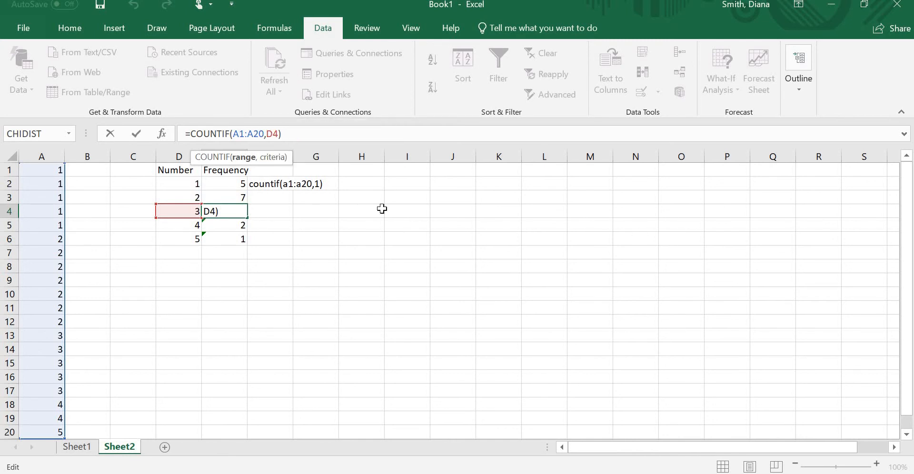
key("F4")
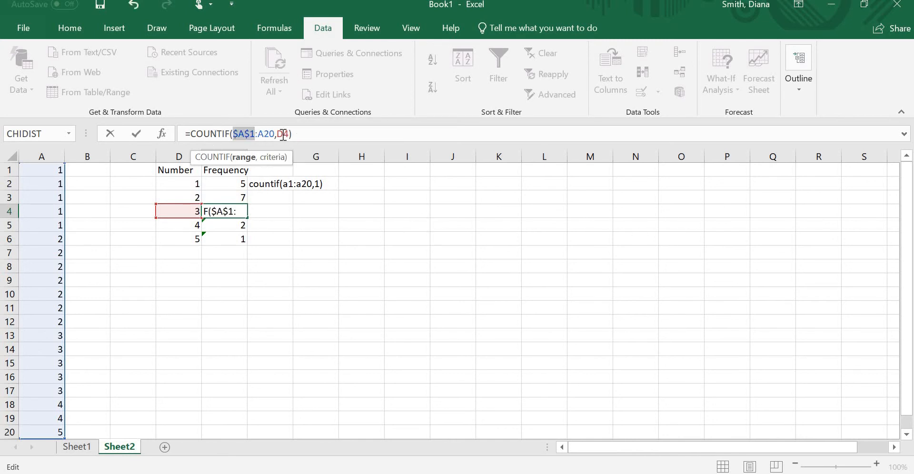
left_click(262, 133)
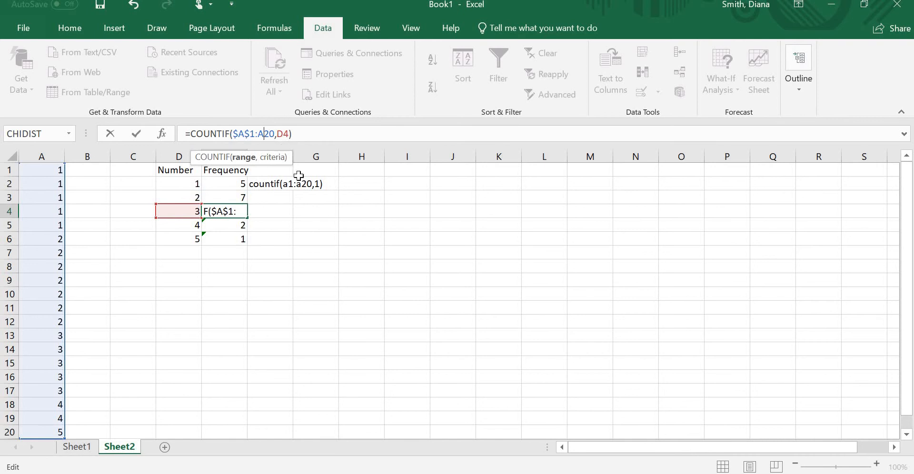
key("F4")
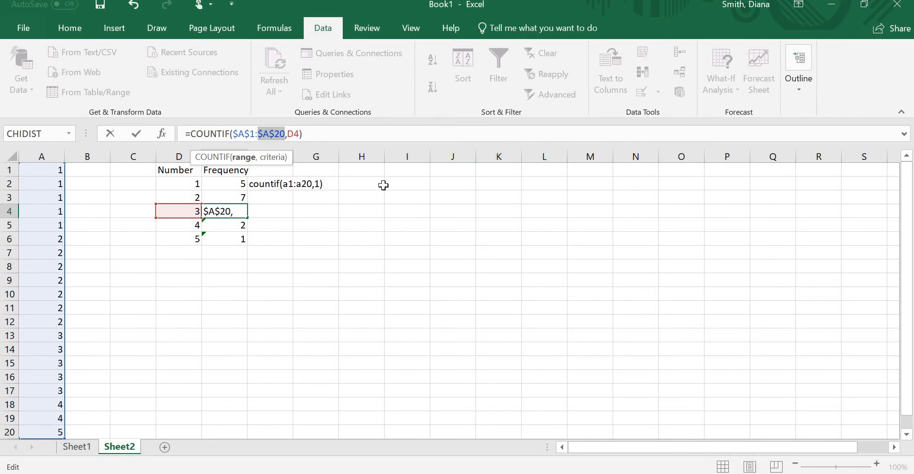
Step: Cycle the range-end reference in E4 through its mixed and relative forms back to $A$20, and commit the formula
key("F4")
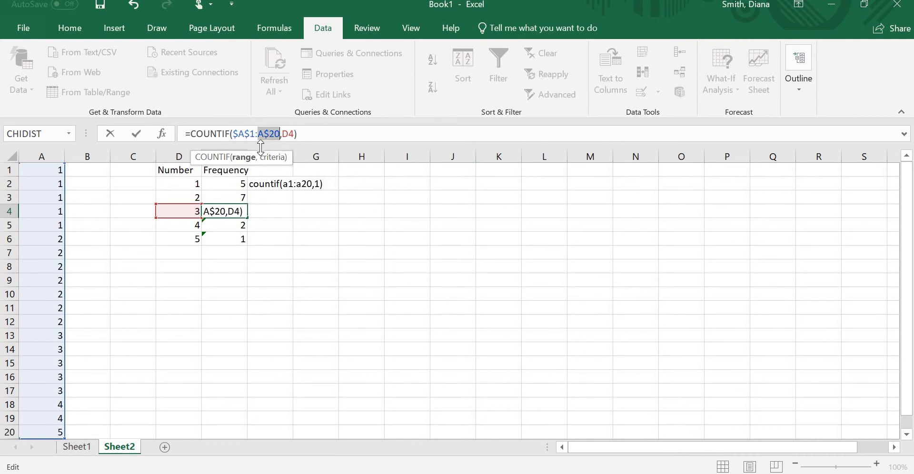
key("F4")
key("F4")
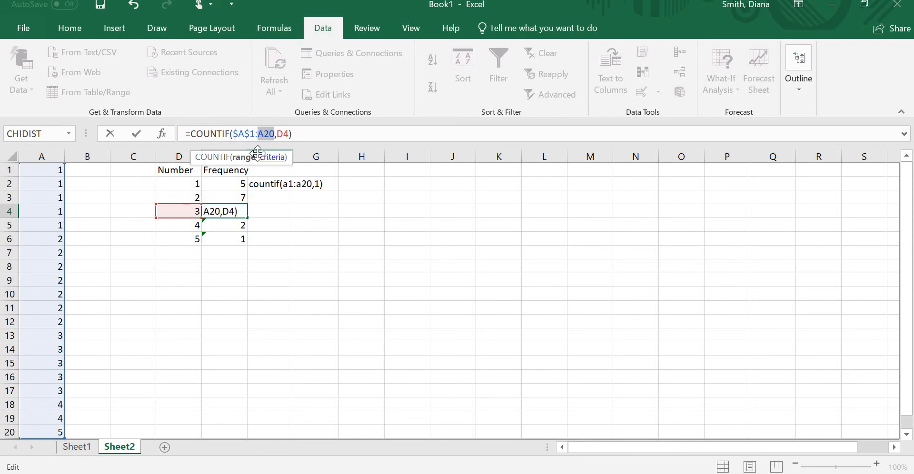
key("F4")
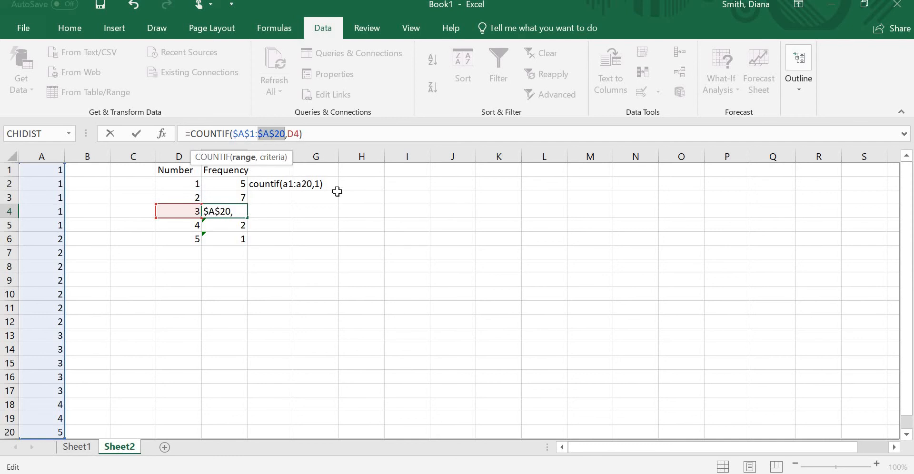
left_click(364, 129)
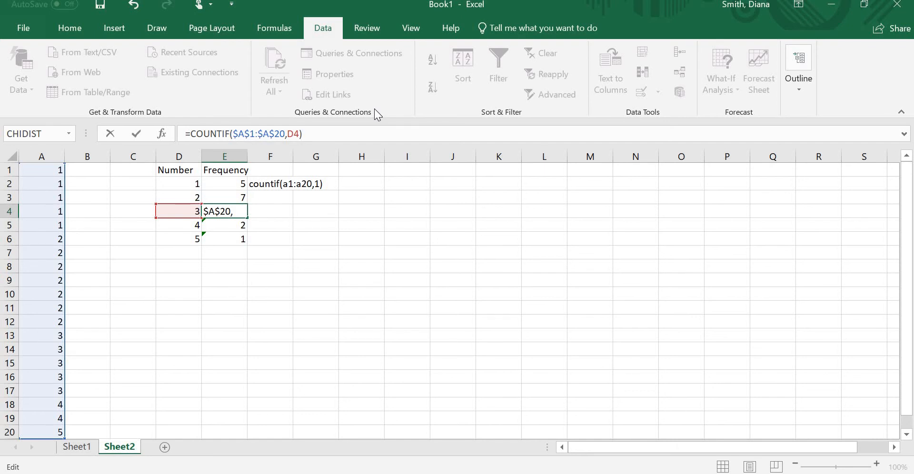
key("Return")
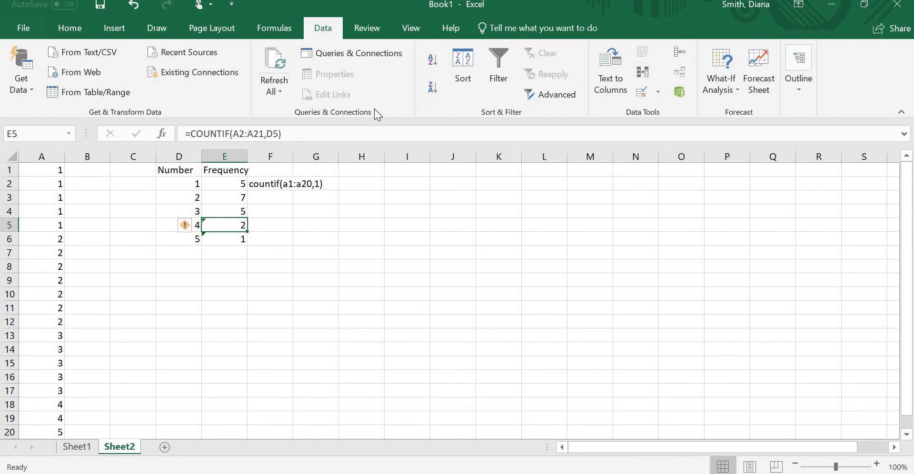
Step: Copy the absolute-range formula in E4 down to E6 and inspect the range used in E5
key("Up")
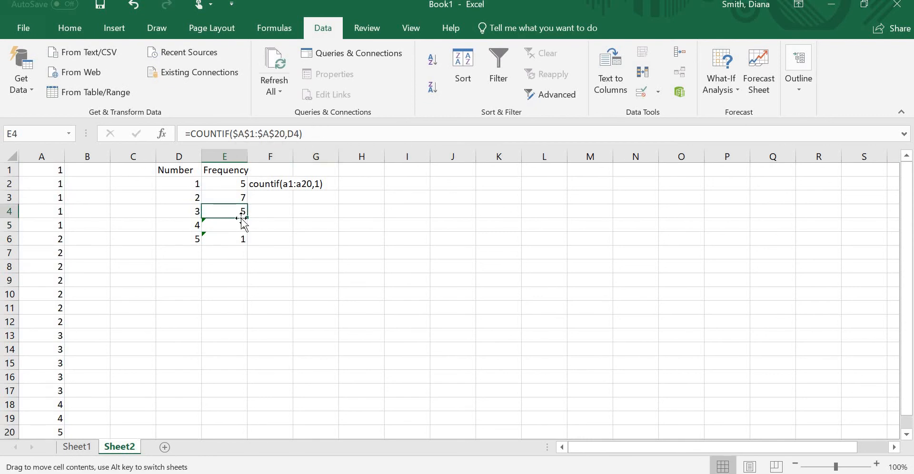
left_click_drag(247, 218, 249, 248)
left_click(307, 251)
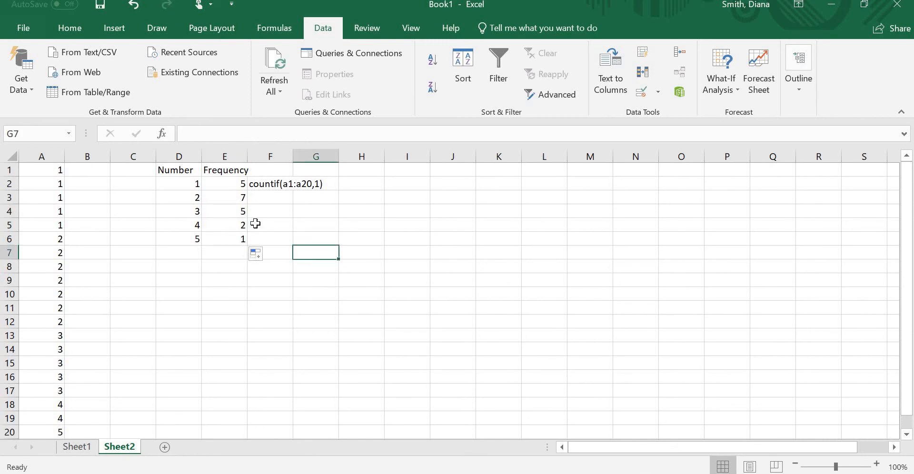
left_click(225, 225)
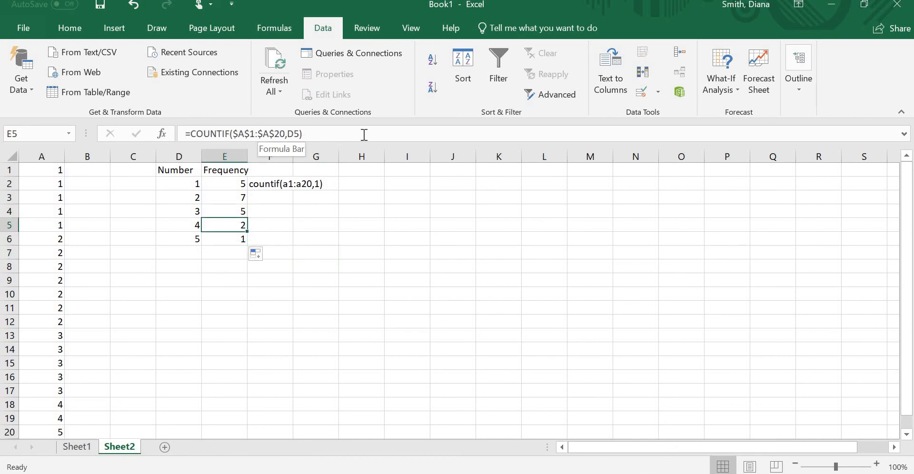
left_click(475, 288)
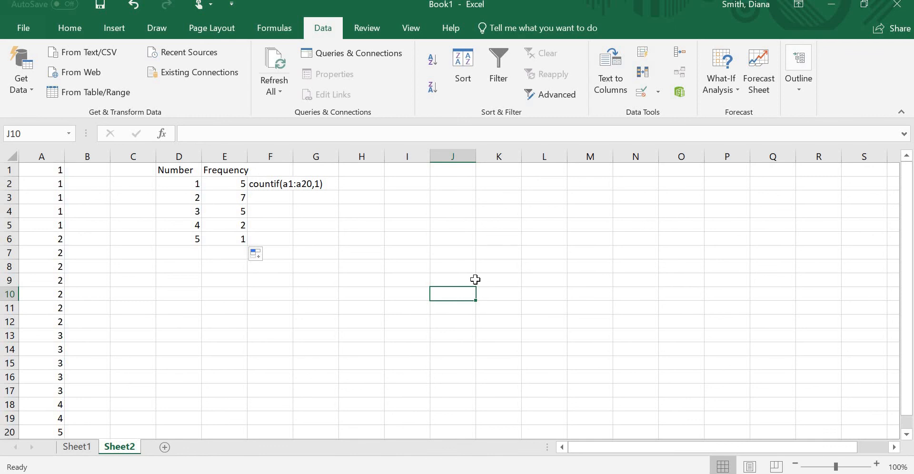
left_click_drag(503, 258, 500, 266)
left_click(460, 255)
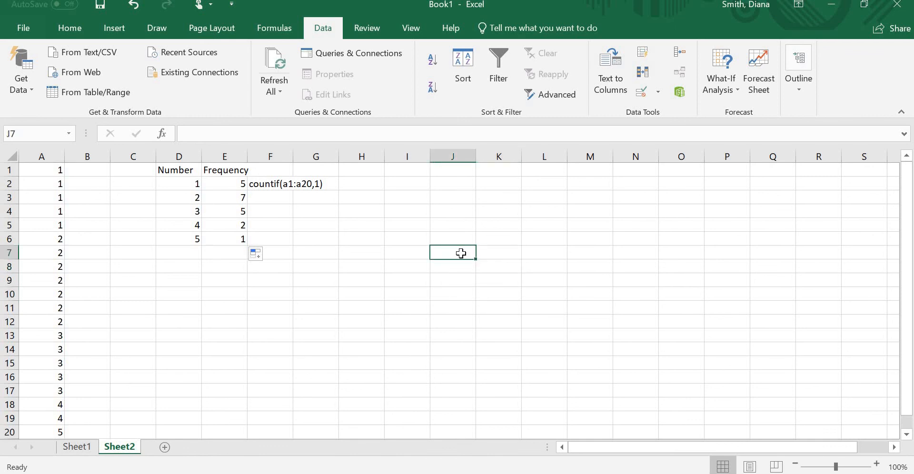